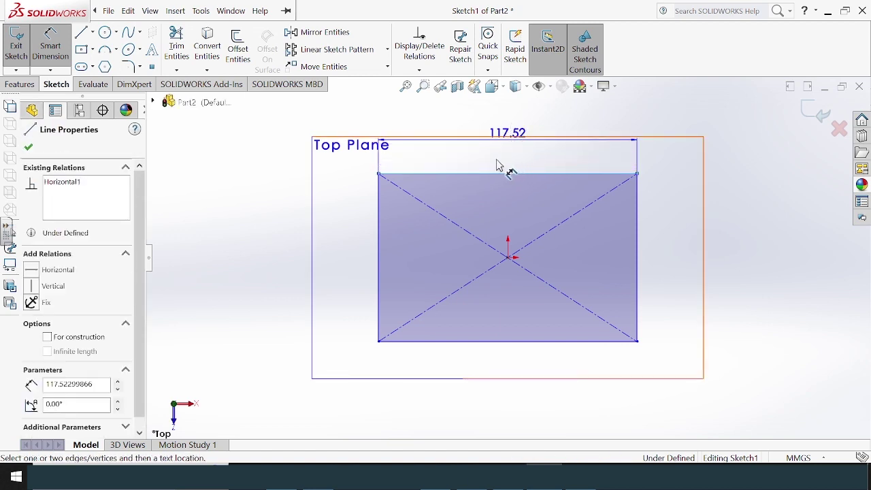
- Dimension the center rectangle's horizontal and vertical sides to 100 mm each
{"action": "left_click", "coordinate": [507, 134]}
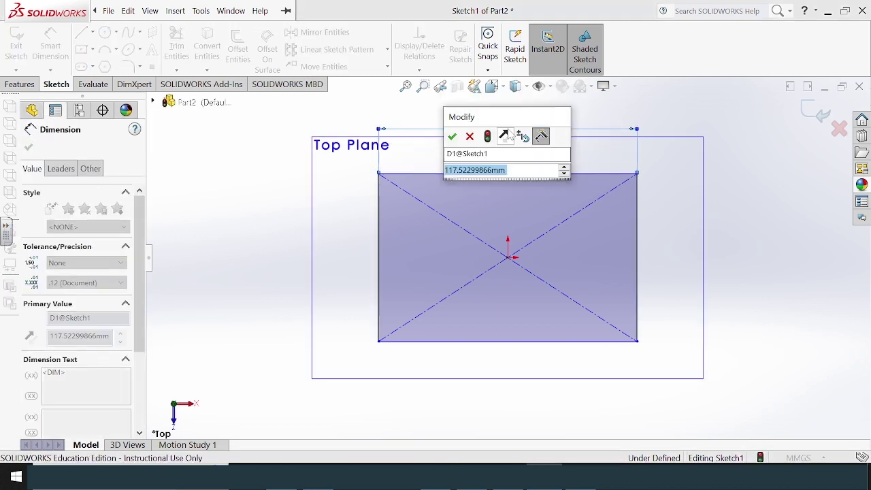
{"action": "type", "text": "100"}
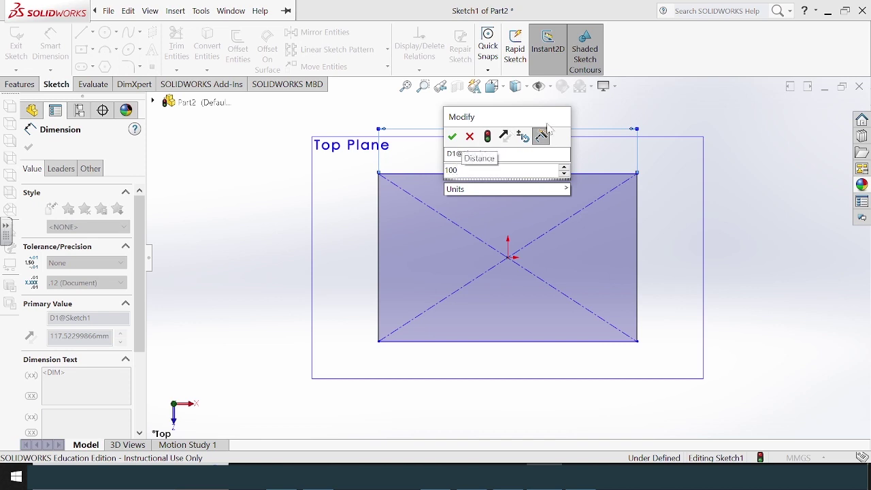
{"action": "left_click", "coordinate": [452, 137]}
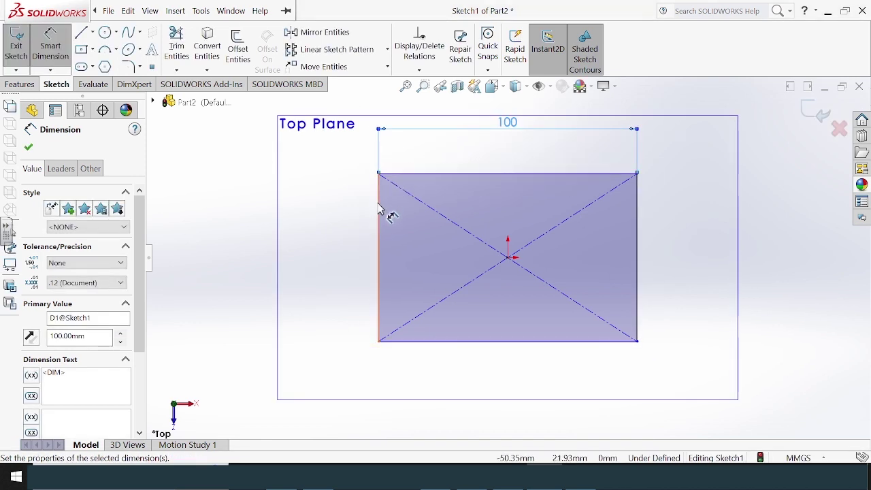
{"action": "left_click", "coordinate": [379, 211]}
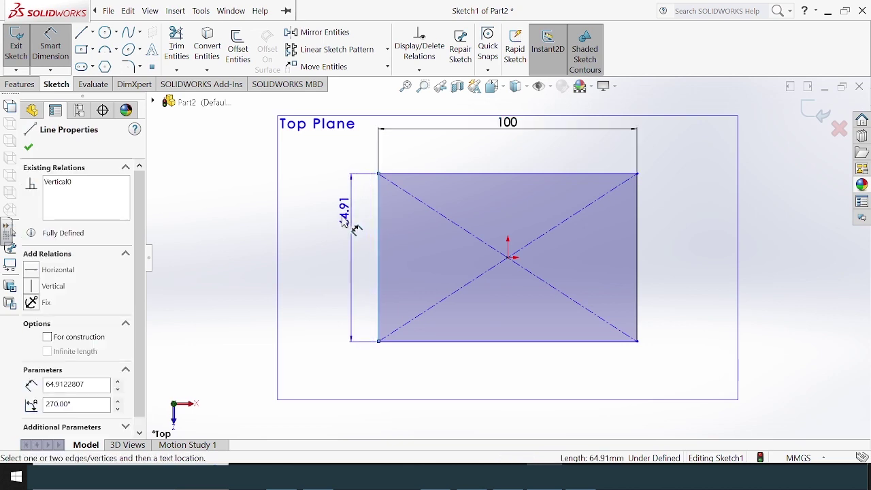
{"action": "left_click", "coordinate": [325, 247]}
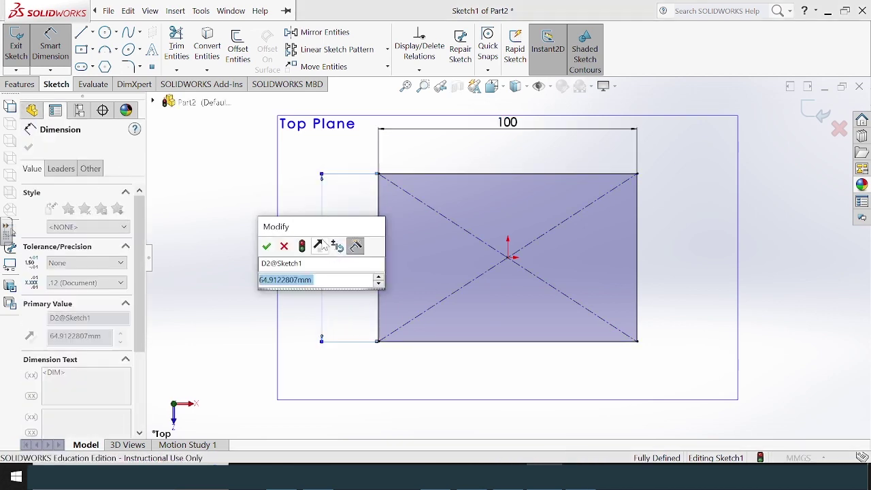
{"action": "type", "text": "100"}
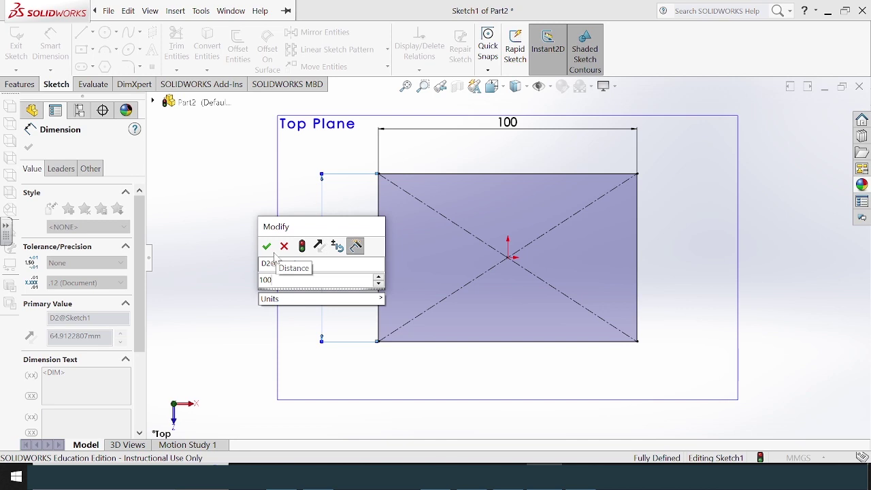
{"action": "key", "text": "Return"}
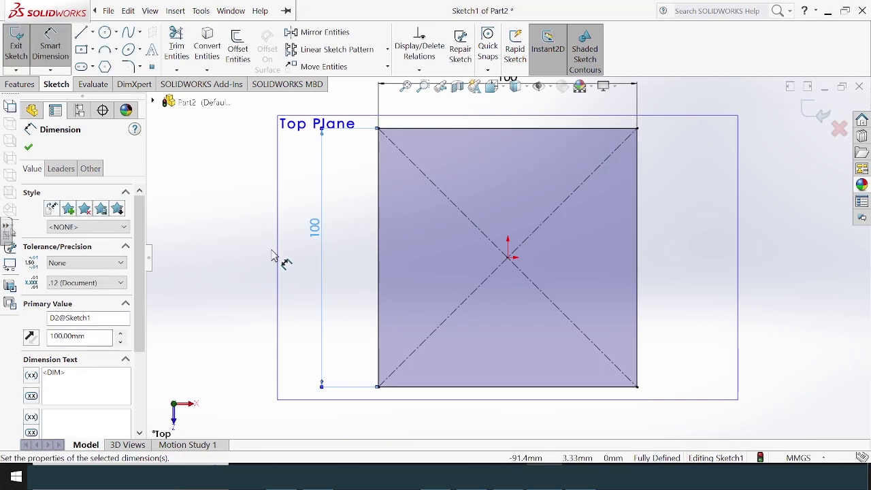
- Extrude the square sketch as a solid boss with a blind depth of 100 mm
{"action": "left_click", "coordinate": [22, 85]}
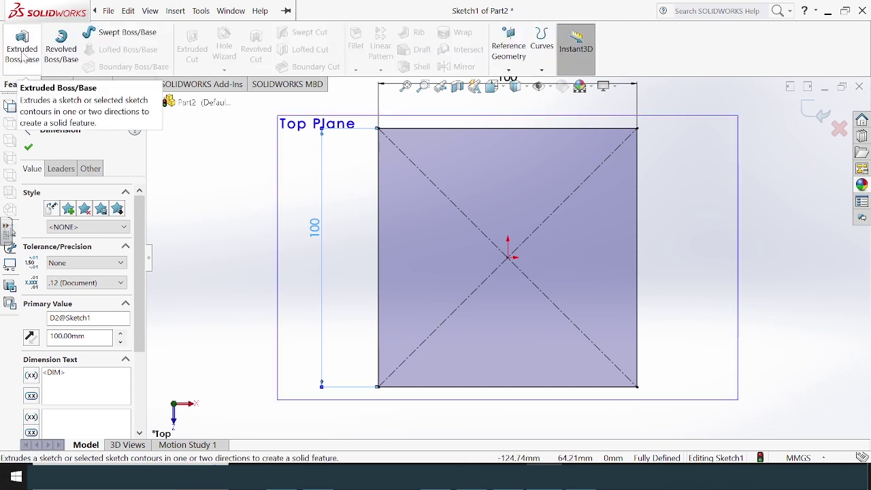
{"action": "left_click", "coordinate": [22, 54]}
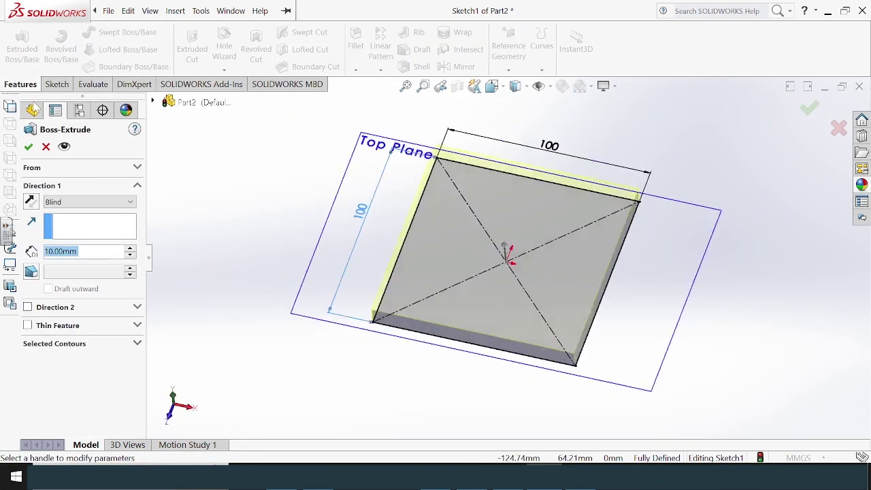
{"action": "left_click_drag", "start_coordinate": [505, 243], "coordinate": [509, 158]}
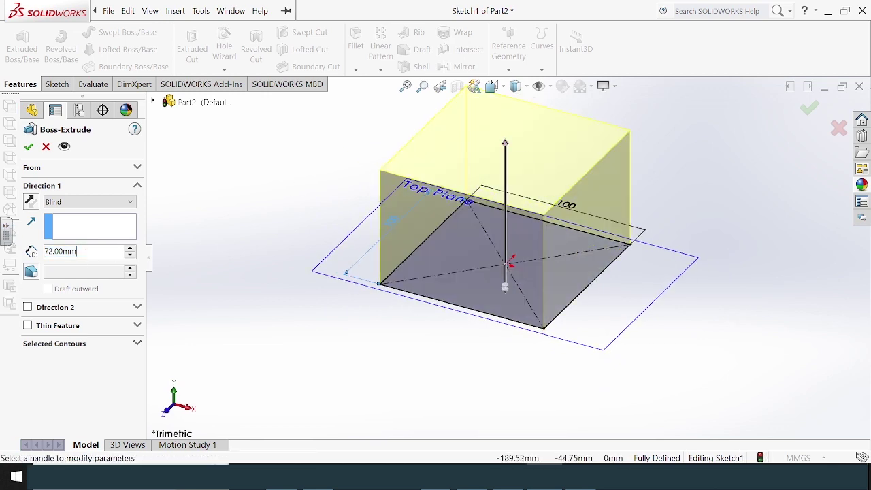
{"action": "type", "text": "100"}
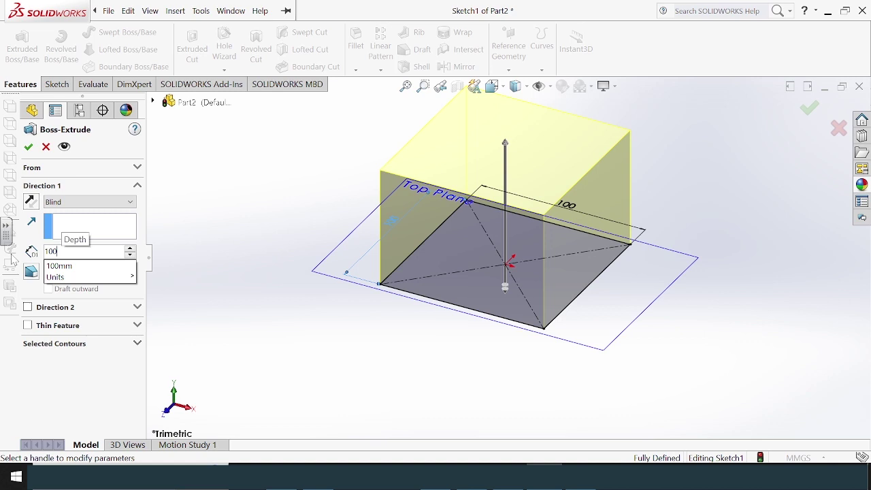
{"action": "key", "text": "Return"}
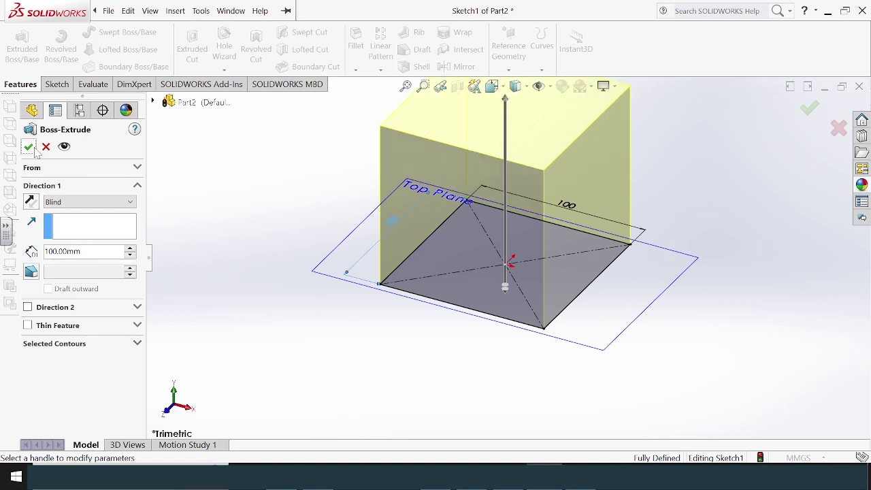
{"action": "left_click", "coordinate": [28, 148]}
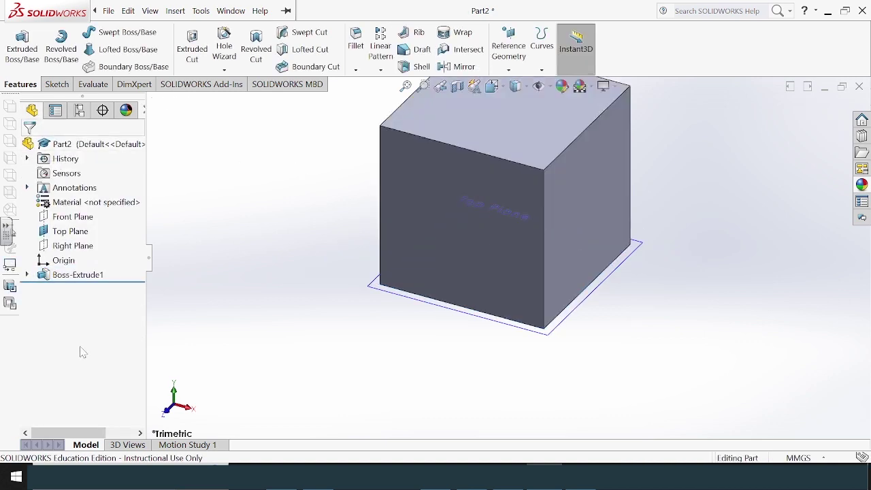
- Sketch a circle of about 37 mm radius on the cube's top face, centered on the origin
{"action": "key", "text": "f"}
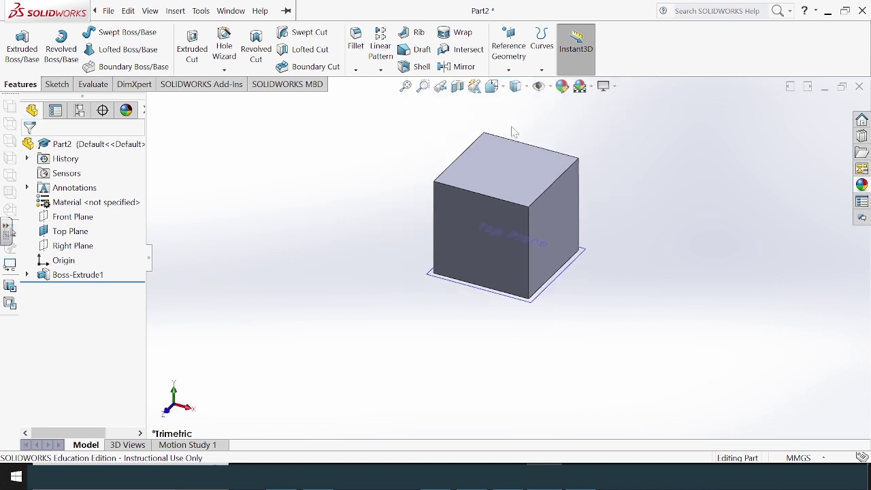
{"action": "scroll", "coordinate": [487, 129], "scroll_direction": "down", "scroll_amount": 3}
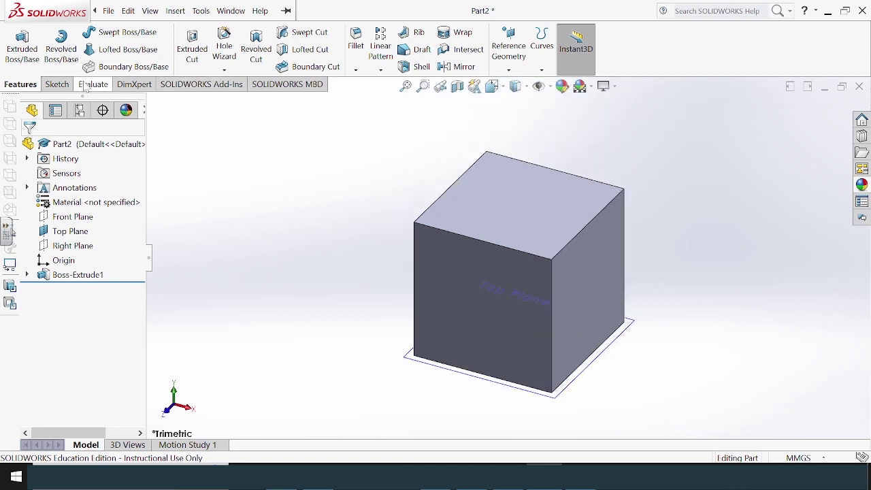
{"action": "left_click", "coordinate": [537, 184]}
{"action": "left_click", "coordinate": [57, 84]}
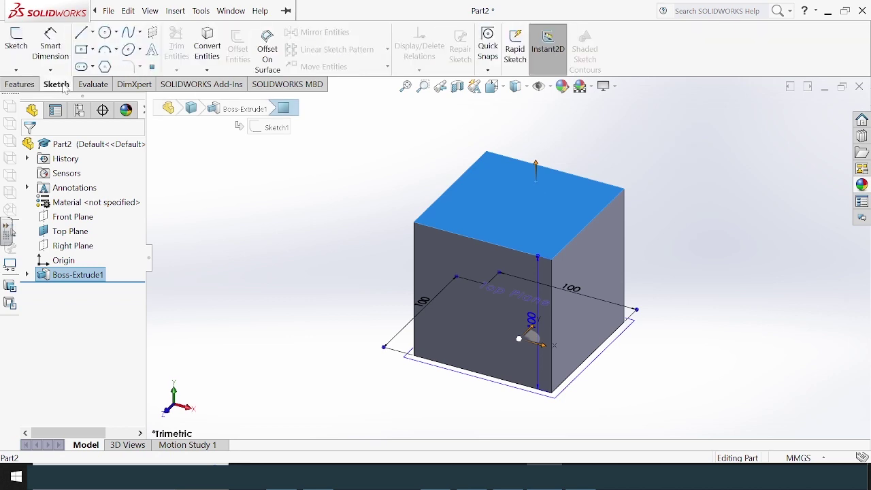
{"action": "left_click", "coordinate": [117, 34]}
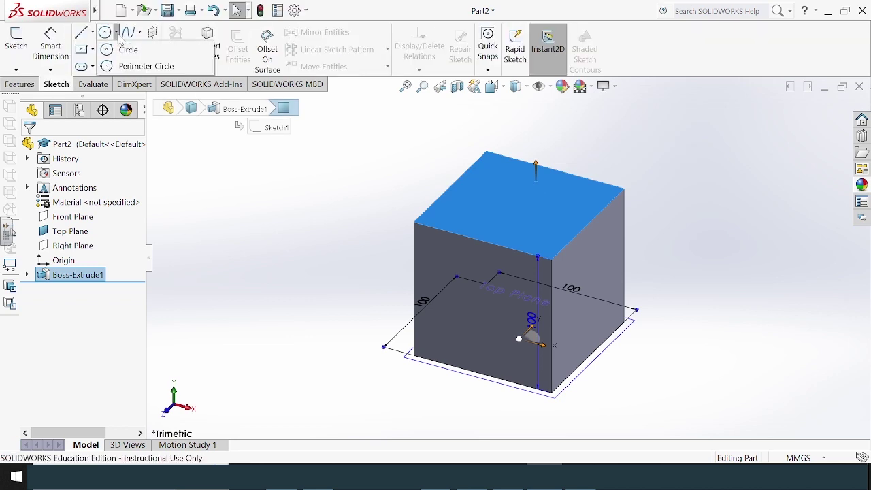
{"action": "left_click", "coordinate": [114, 49]}
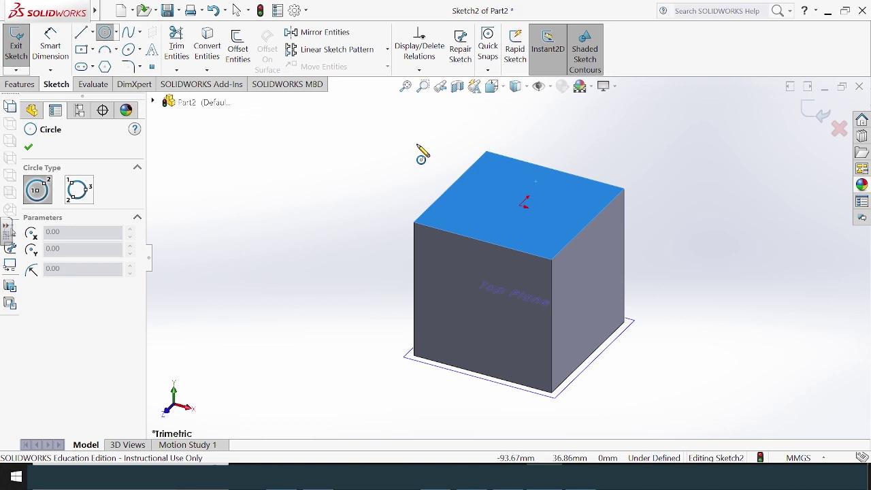
{"action": "key", "text": "space"}
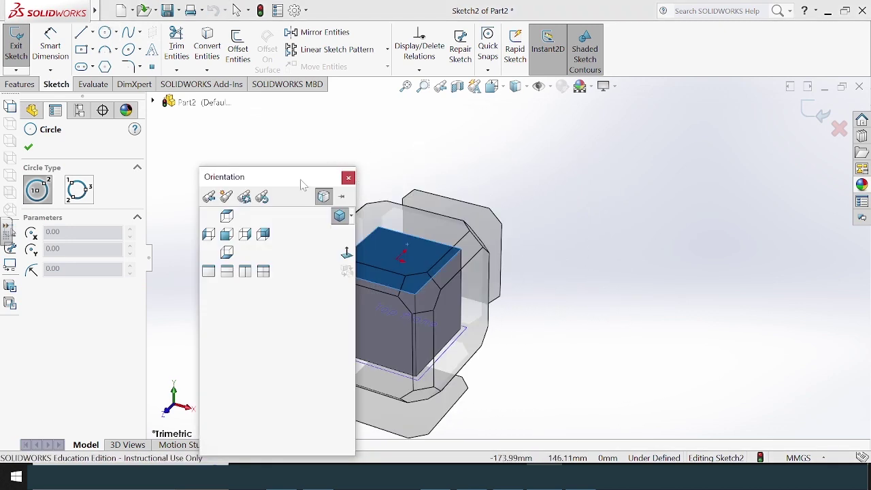
{"action": "left_click_drag", "start_coordinate": [303, 185], "coordinate": [637, 149]}
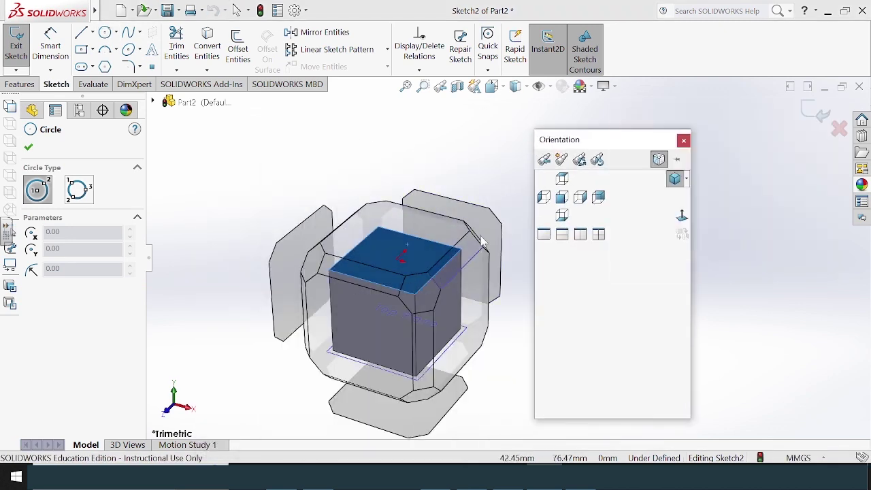
{"action": "left_click", "coordinate": [682, 217]}
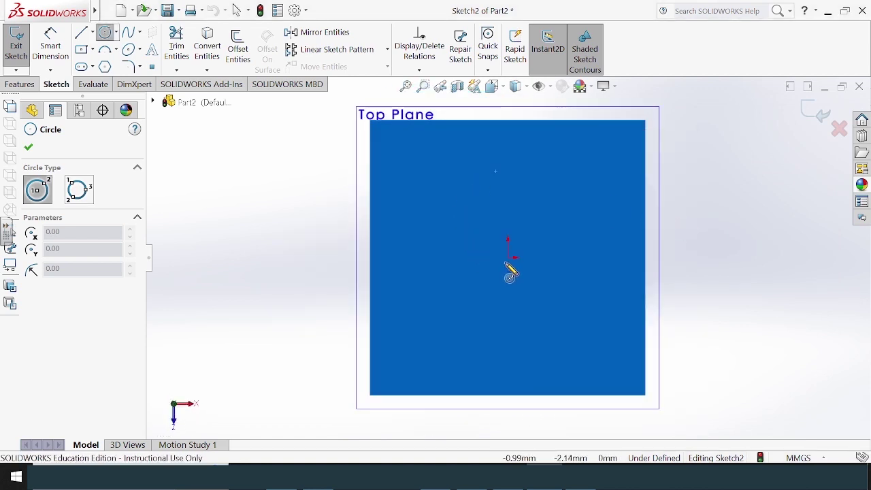
{"action": "left_click", "coordinate": [509, 258]}
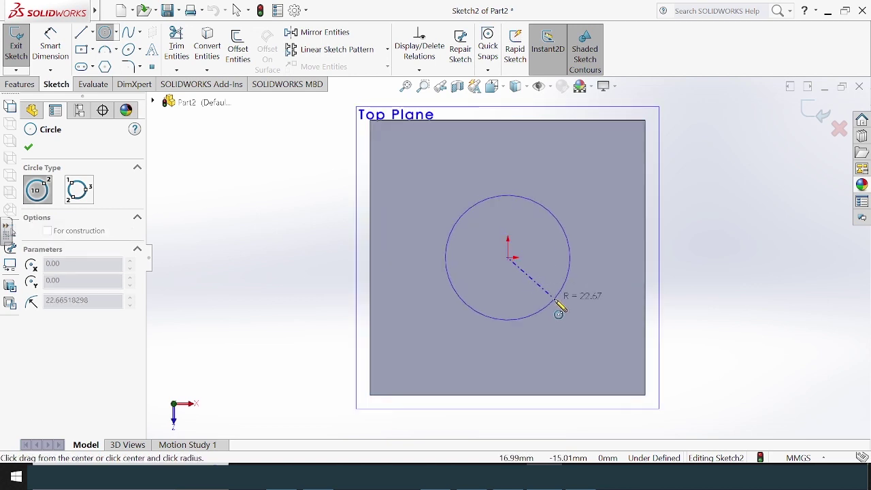
{"action": "left_click", "coordinate": [594, 331]}
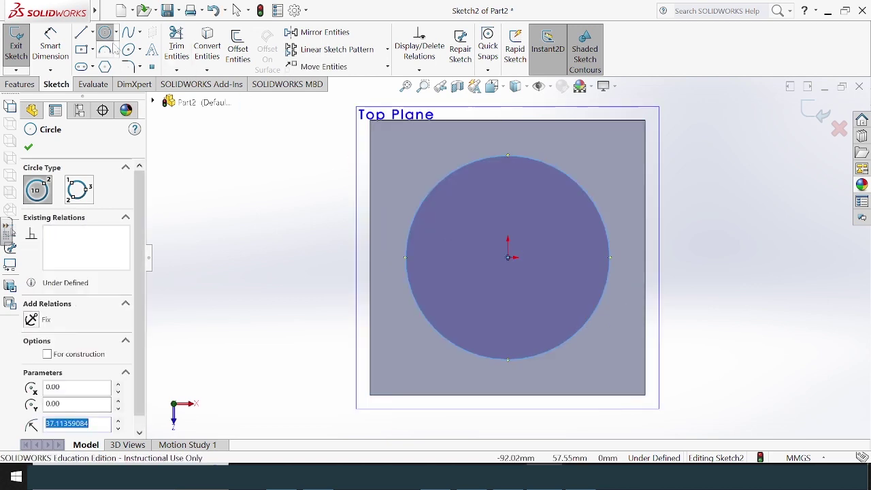
- Dimension the circle on the cube's top face to a diameter of 50 mm
{"action": "left_click", "coordinate": [50, 42]}
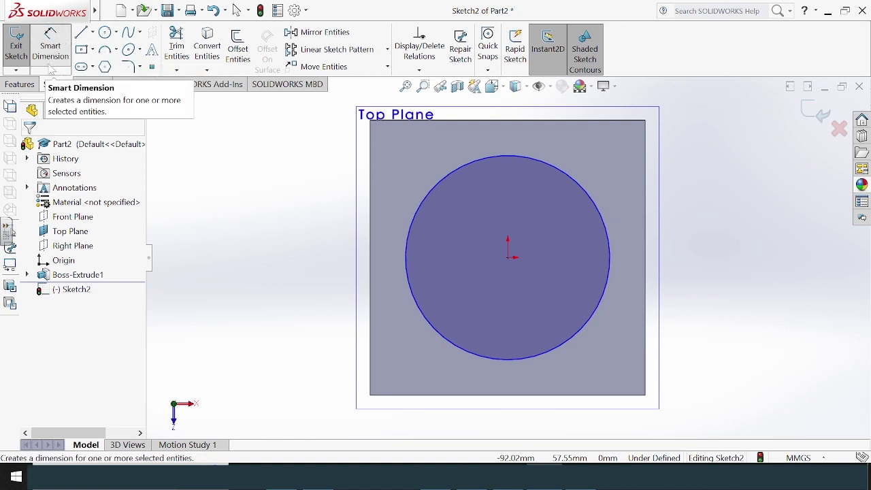
{"action": "left_click", "coordinate": [598, 217]}
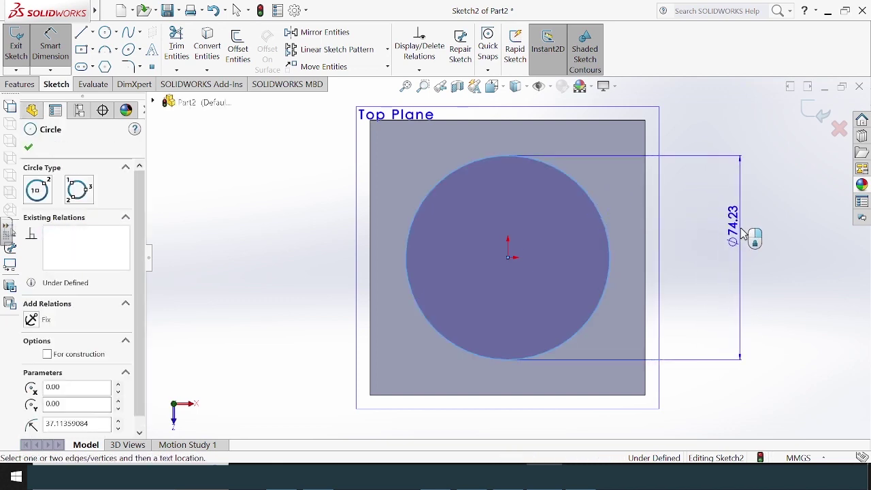
{"action": "left_click", "coordinate": [744, 233]}
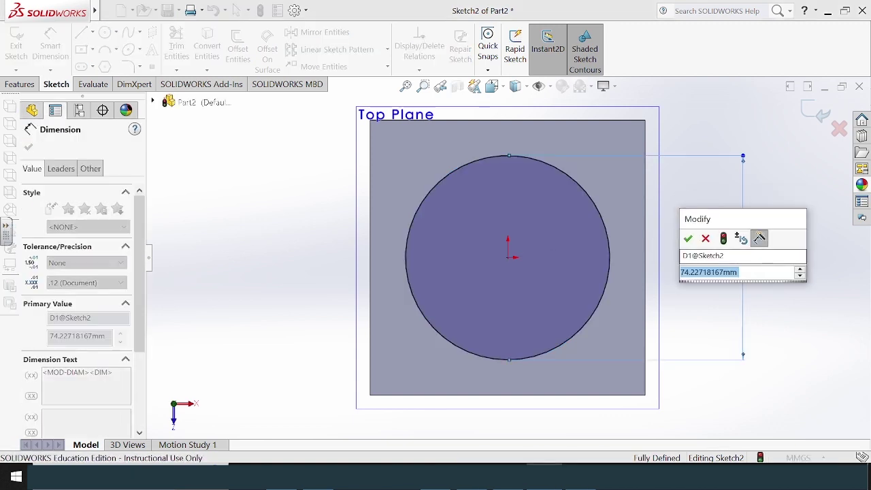
{"action": "type", "text": "50"}
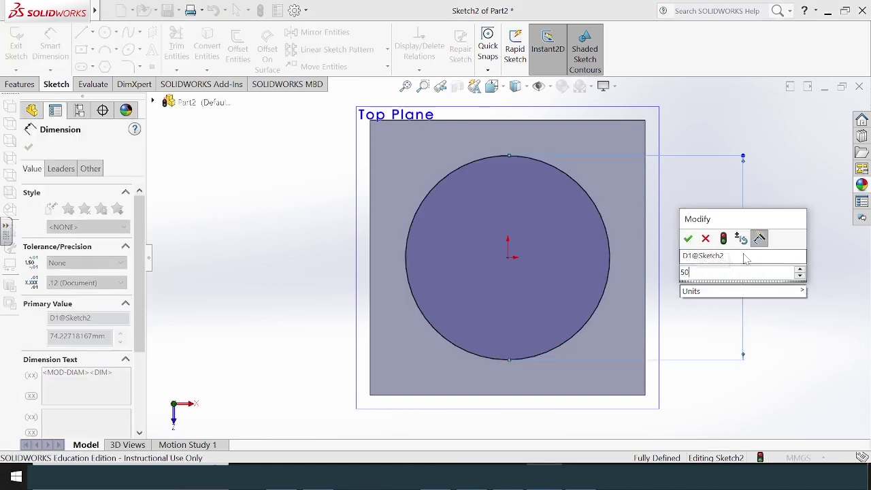
{"action": "left_click", "coordinate": [688, 239]}
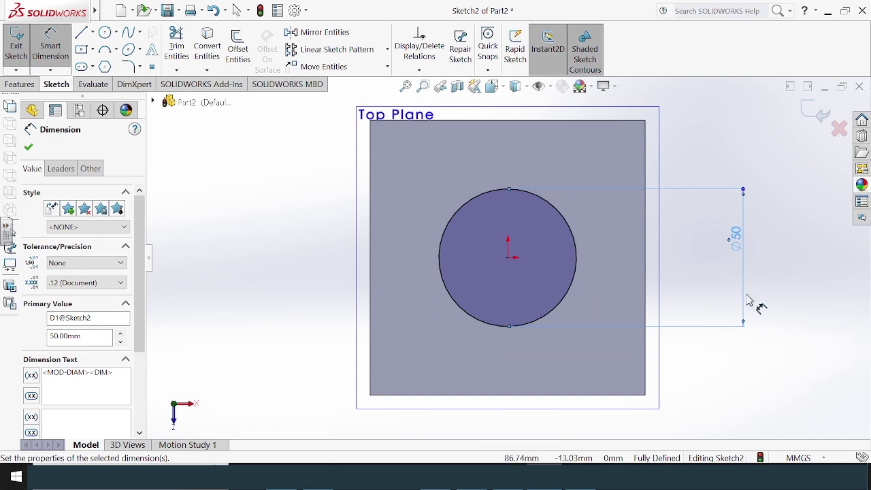
- Cut the circle down through the whole cube with a blind Extruded Cut 181 mm deep
{"action": "mouse_move", "coordinate": [765, 302]}
{"action": "middle_mouse_down"}
{"action": "mouse_move", "coordinate": [771, 206]}
{"action": "mouse_move", "coordinate": [769, 238]}
{"action": "middle_mouse_up"}
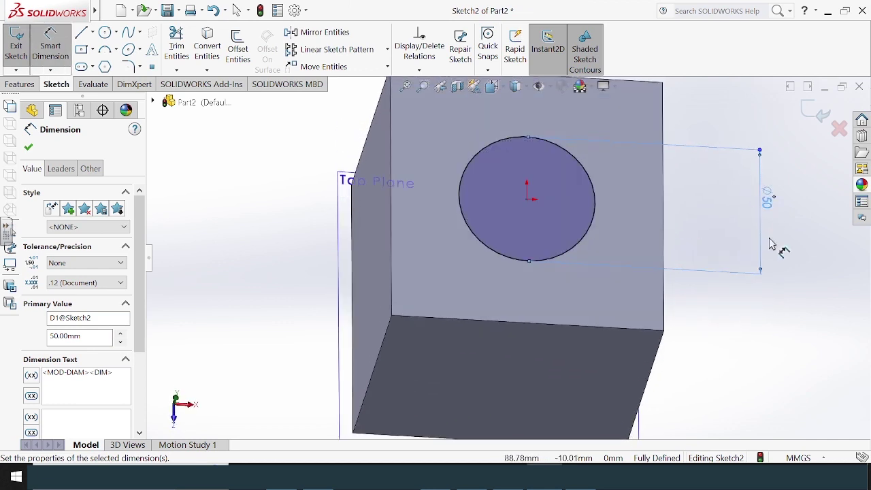
{"action": "key", "text": "space"}
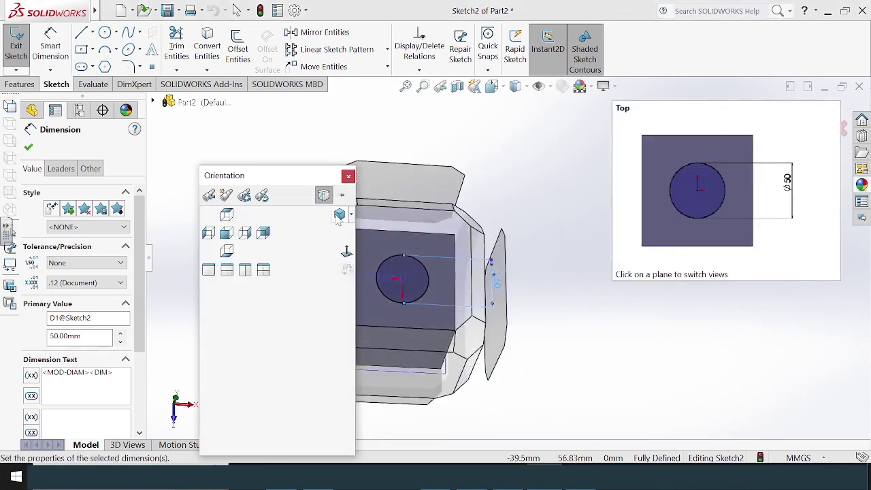
{"action": "left_click", "coordinate": [339, 215]}
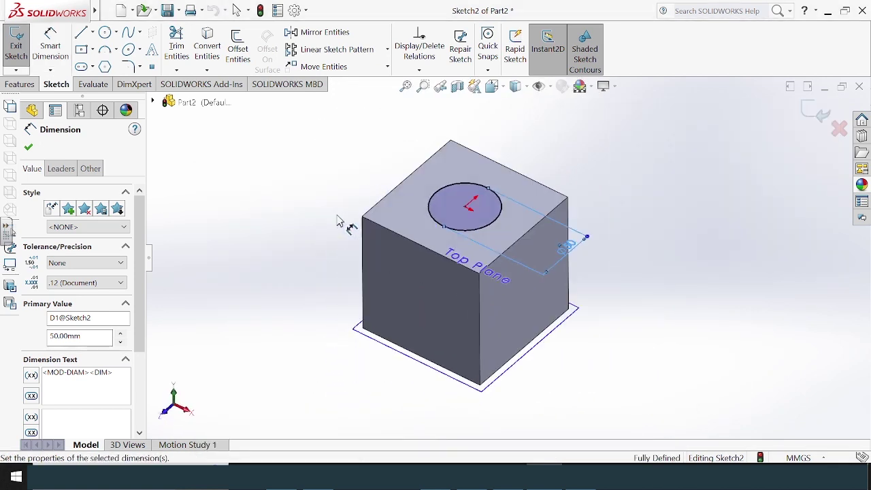
{"action": "left_click", "coordinate": [32, 89]}
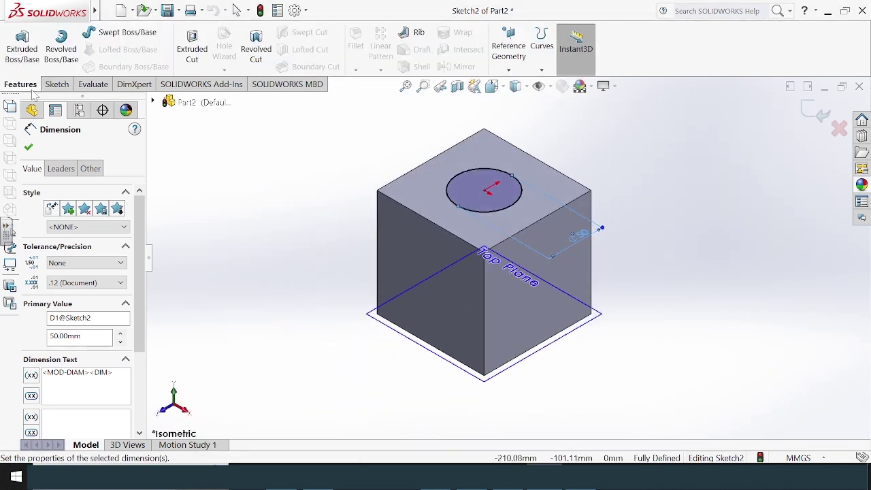
{"action": "left_click", "coordinate": [192, 51]}
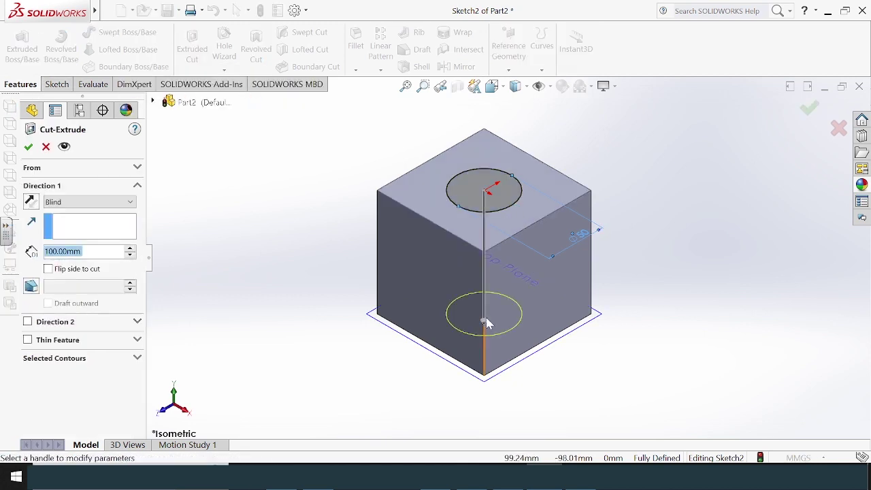
{"action": "left_click_drag", "start_coordinate": [487, 324], "coordinate": [484, 421]}
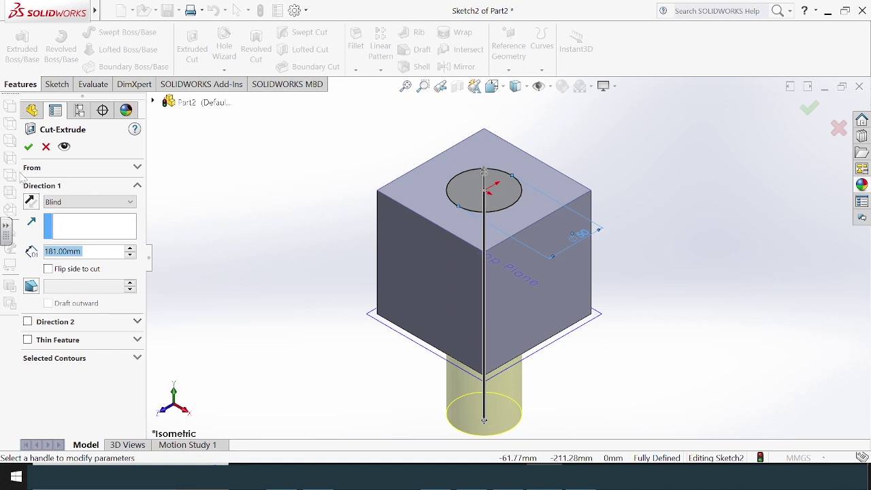
{"action": "left_click", "coordinate": [28, 146]}
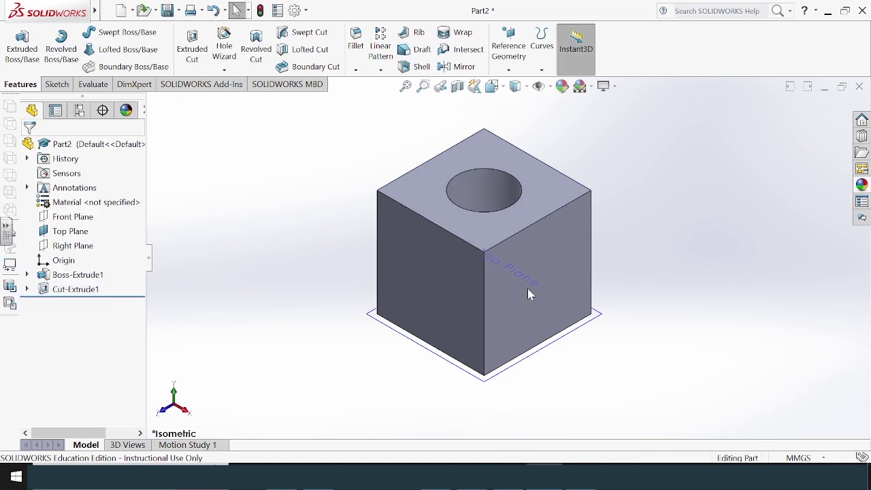
- Sketch a circle of about 21 mm radius on the cube's right face, centered about 51.5 mm directly above the origin
{"action": "left_click", "coordinate": [569, 262]}
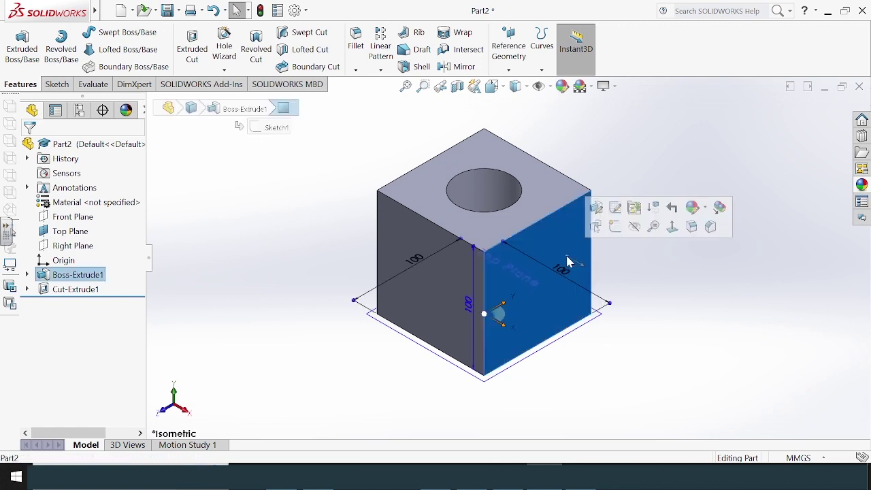
{"action": "key", "text": "space"}
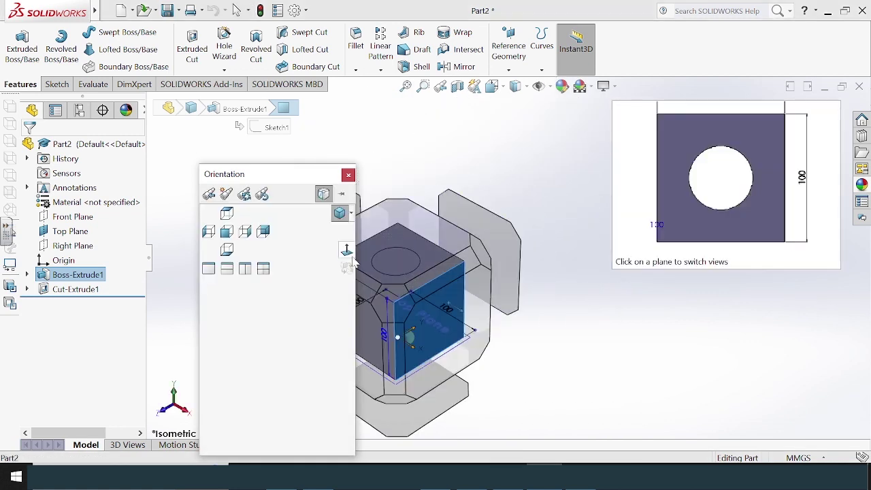
{"action": "left_click", "coordinate": [349, 255]}
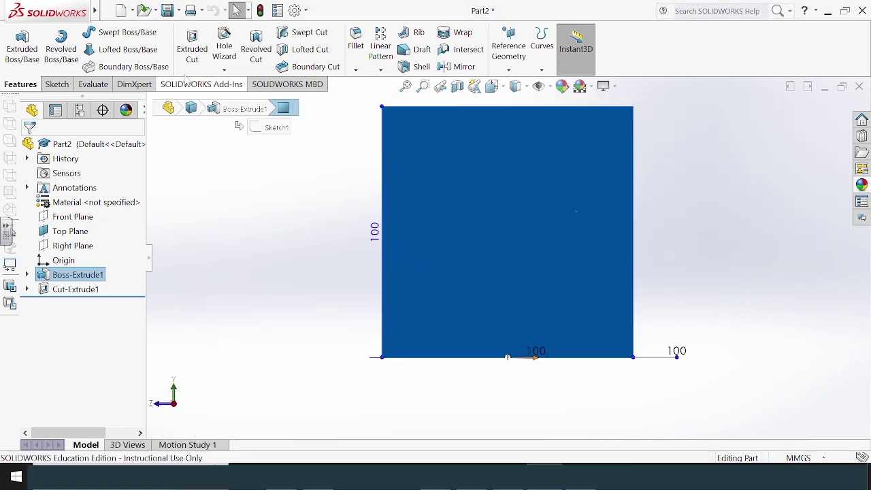
{"action": "left_click", "coordinate": [57, 83]}
{"action": "left_click", "coordinate": [105, 32]}
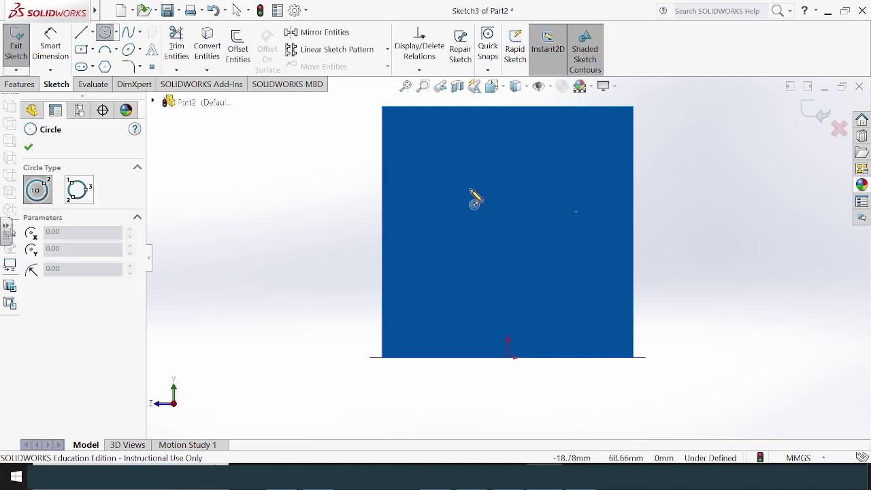
{"action": "left_click", "coordinate": [508, 227]}
{"action": "left_click", "coordinate": [541, 270]}
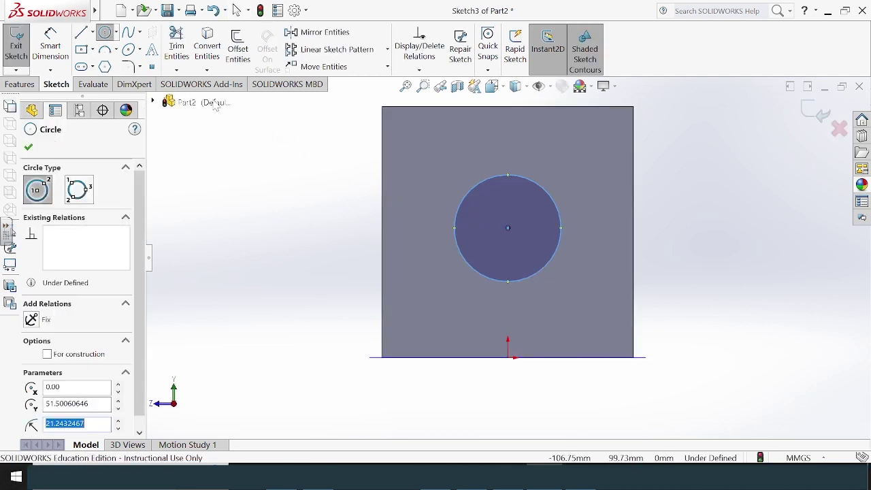
{"action": "key", "text": "Escape"}
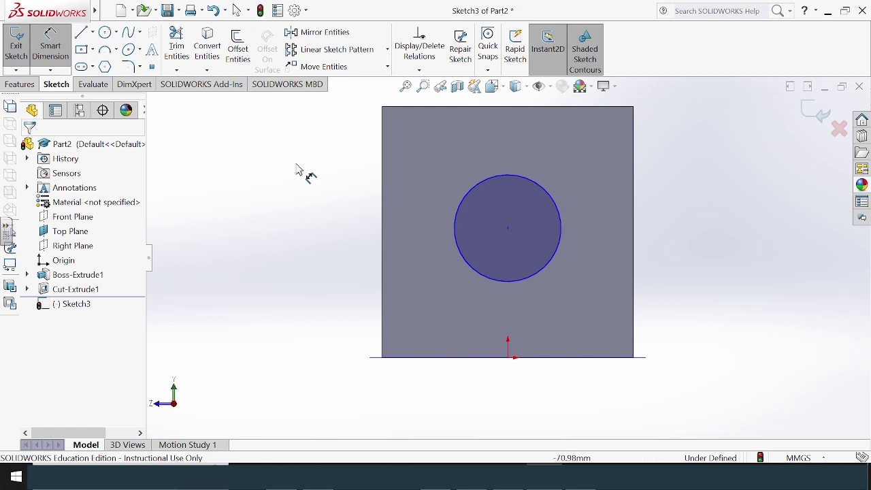
- Dimension the horizontal distance from the circle's center to the face's vertical side edge at 50 mm
{"action": "left_click", "coordinate": [561, 232]}
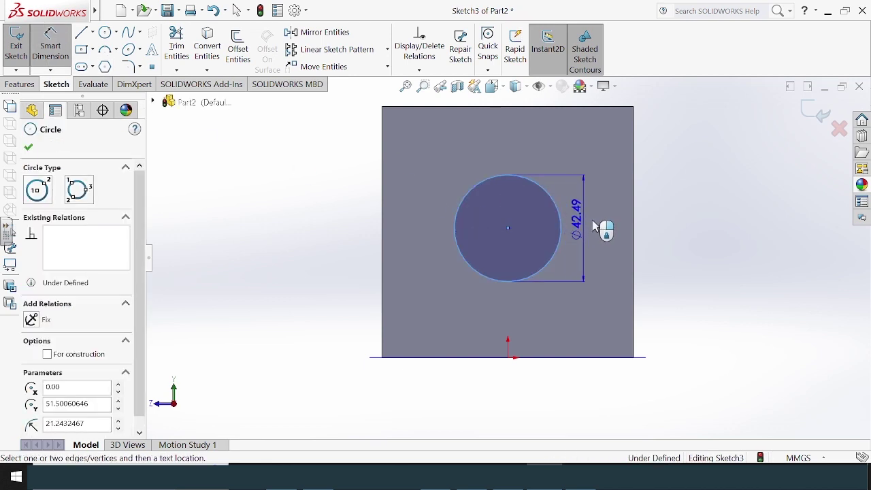
{"action": "left_click", "coordinate": [632, 243]}
{"action": "left_click", "coordinate": [615, 403]}
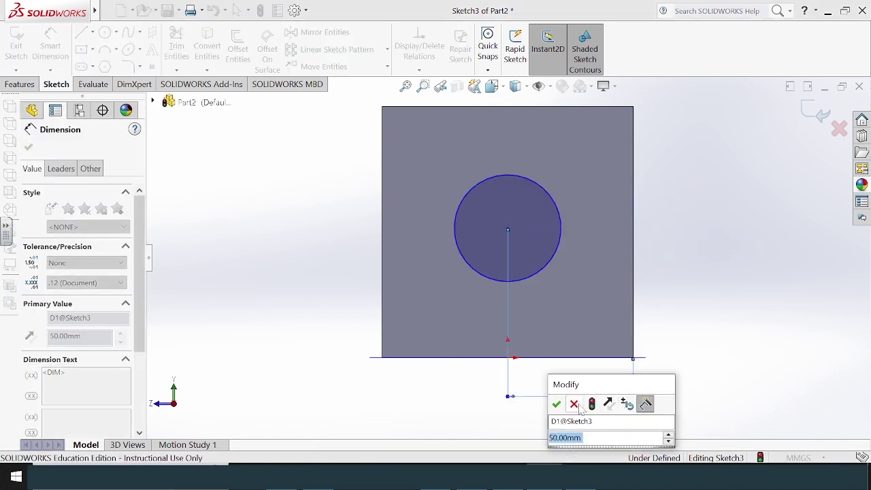
{"action": "left_click", "coordinate": [557, 402]}
- Dimension the vertical distance from the circle's center to the face's top edge and set it to 50 mm
{"action": "left_click", "coordinate": [507, 176]}
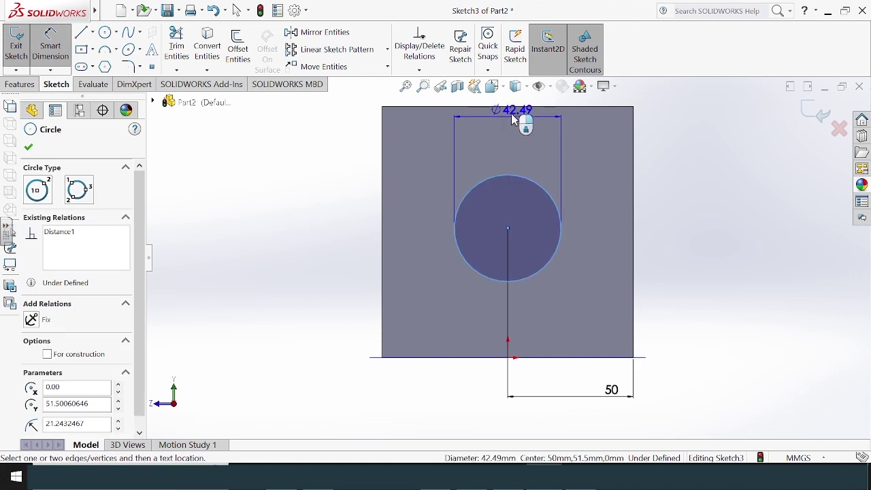
{"action": "left_click", "coordinate": [517, 108]}
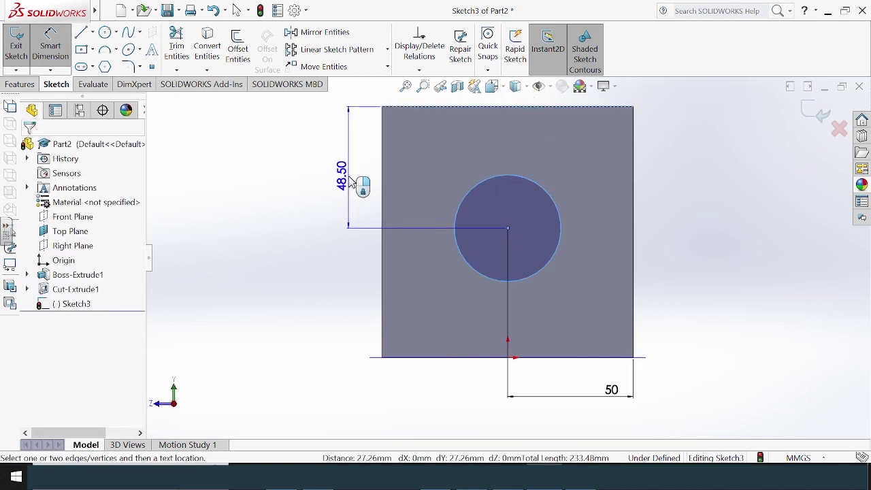
{"action": "left_click", "coordinate": [350, 185]}
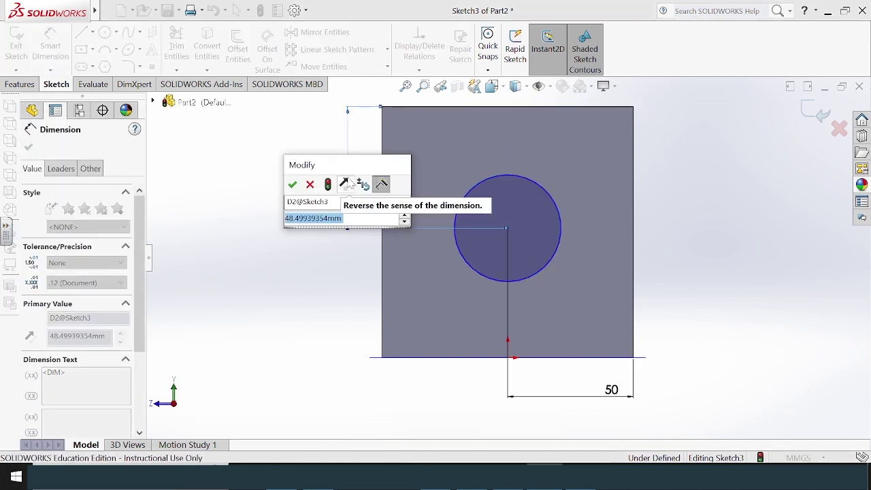
{"action": "type", "text": "50"}
{"action": "key", "text": "Return"}
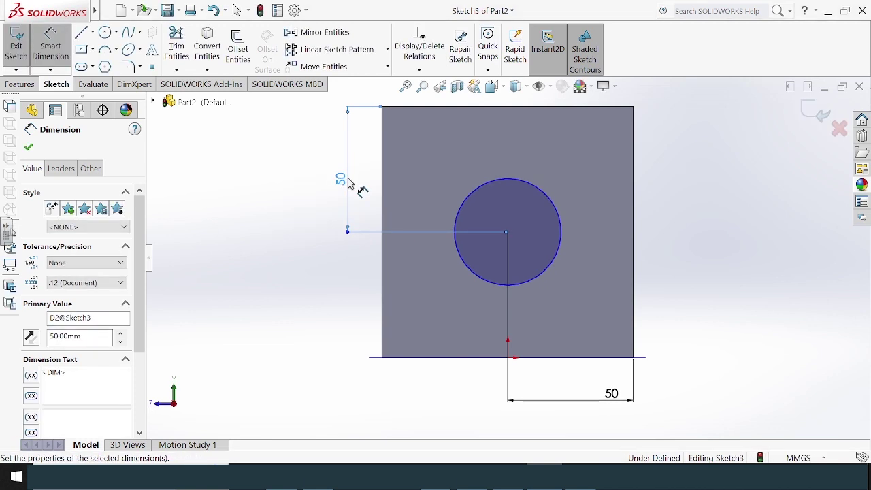
- Dimension the circle on the cube's right face to a diameter of 50 mm
{"action": "left_click", "coordinate": [563, 235]}
{"action": "left_click", "coordinate": [705, 228]}
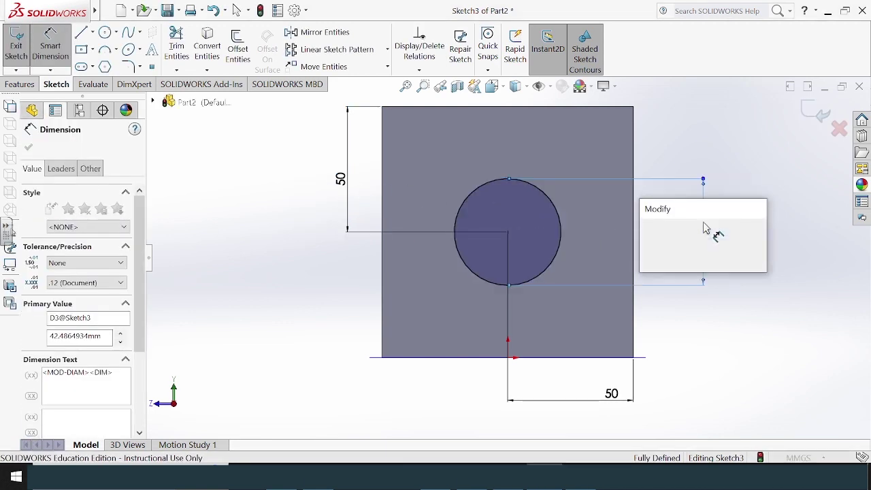
{"action": "type", "text": "50"}
{"action": "key", "text": "Return"}
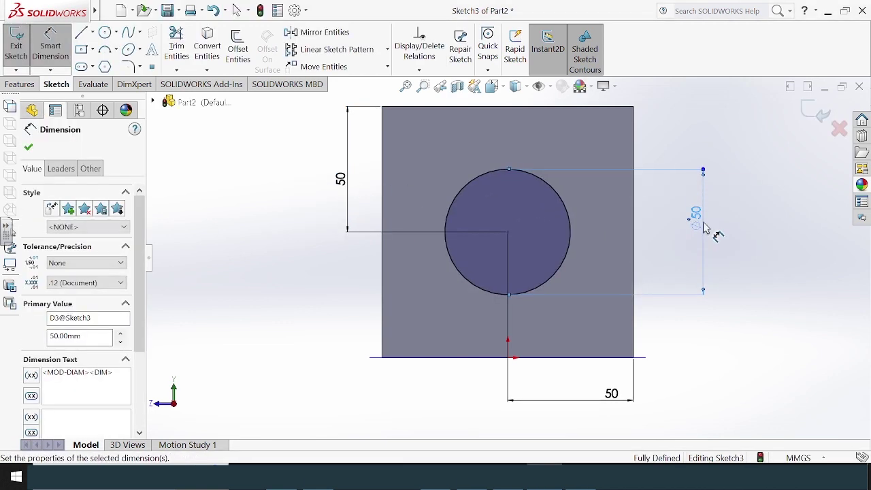
- Cut the right-face circle horizontally through the cube with a blind Extruded Cut 181 mm deep
{"action": "left_click", "coordinate": [27, 85]}
{"action": "middle_click_drag", "start_coordinate": [283, 188], "coordinate": [318, 207]}
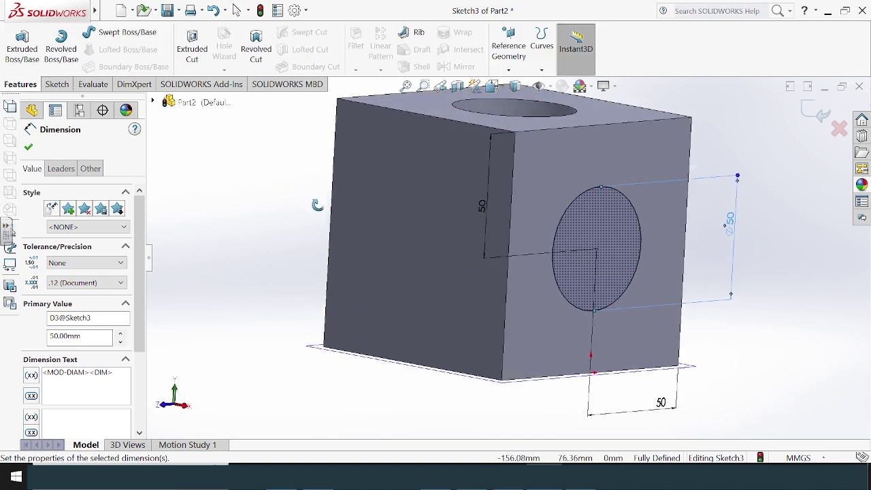
{"action": "left_click", "coordinate": [196, 49]}
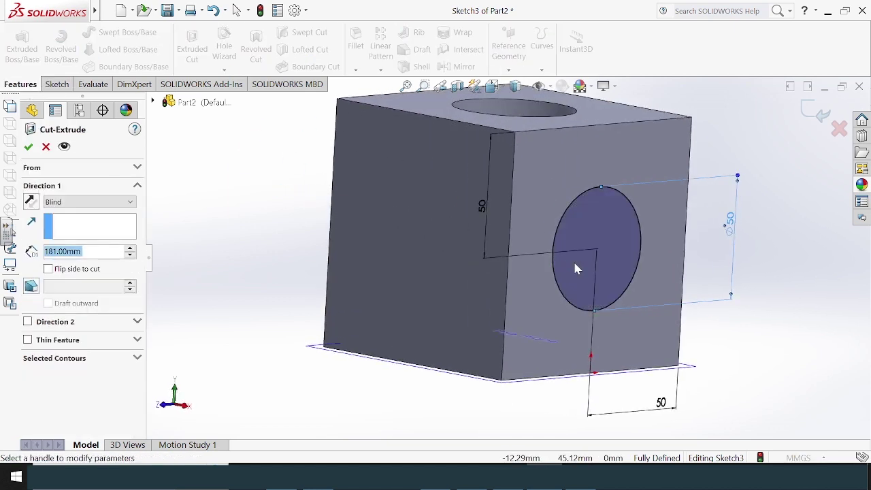
{"action": "left_click", "coordinate": [28, 147]}
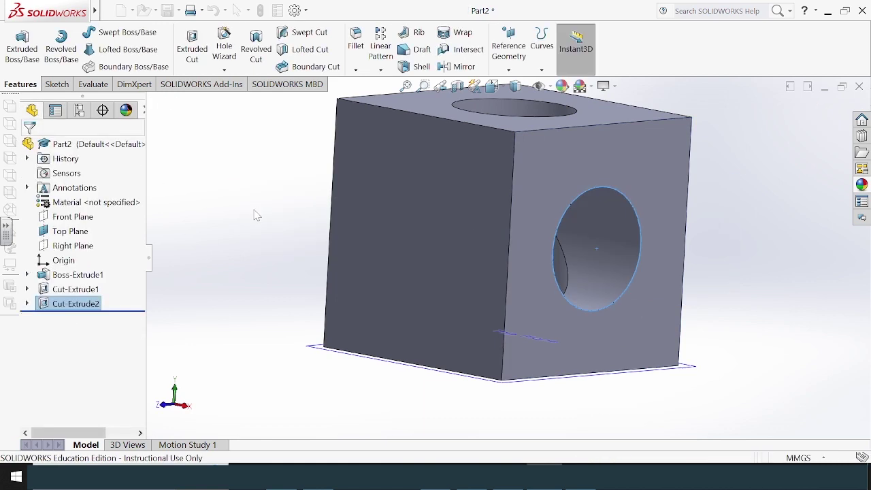
- Sketch a vertical centerline on the cube's front face from the midpoint of its top edge down to the origin
{"action": "left_click", "coordinate": [443, 225]}
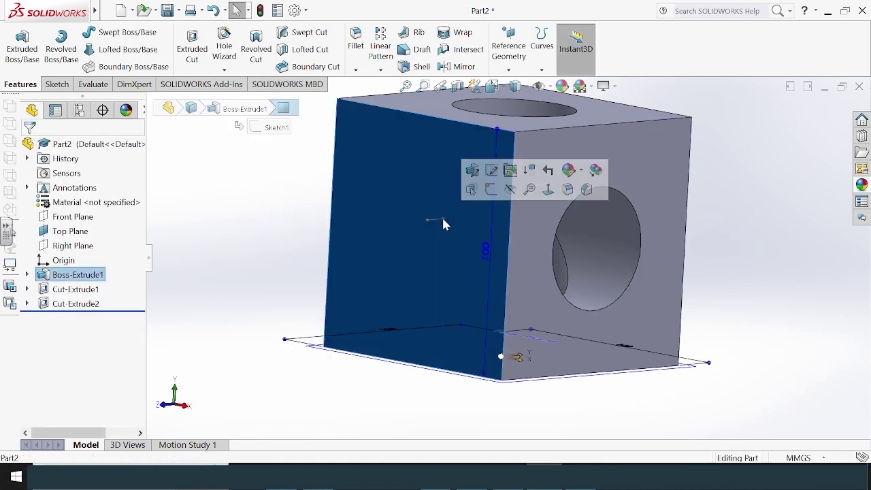
{"action": "left_click", "coordinate": [66, 86]}
{"action": "left_click", "coordinate": [88, 32]}
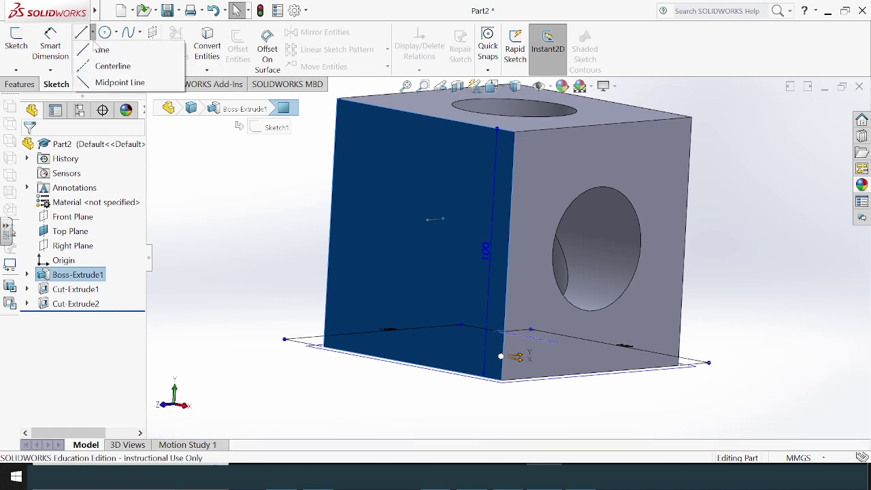
{"action": "left_click", "coordinate": [114, 67]}
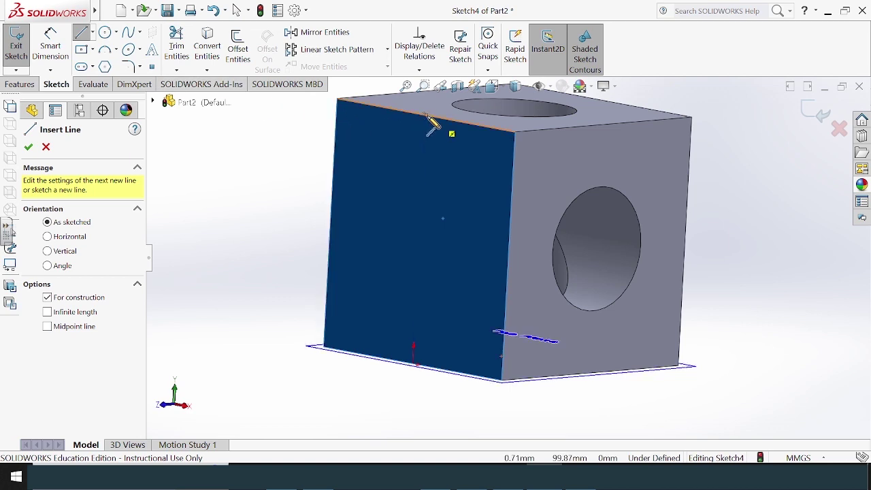
{"action": "scroll", "coordinate": [428, 123], "scroll_direction": "up", "scroll_amount": 5}
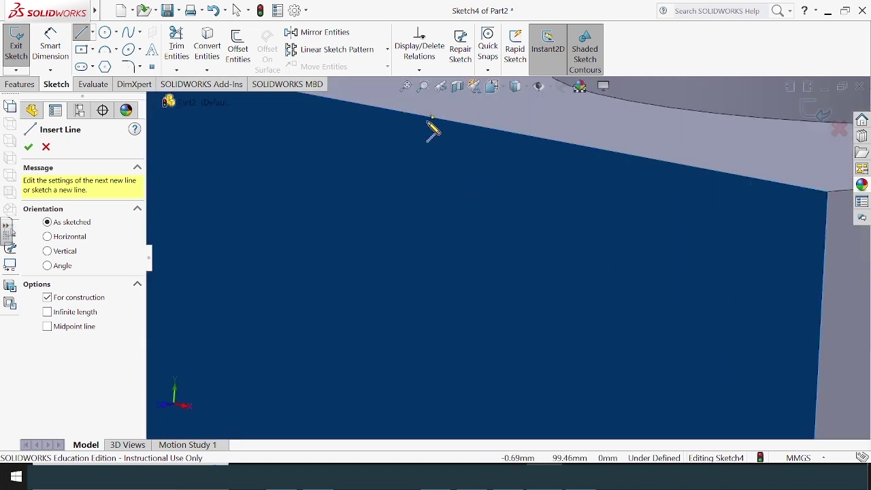
{"action": "left_click", "coordinate": [433, 120]}
{"action": "scroll", "coordinate": [443, 292], "scroll_direction": "down", "scroll_amount": 5}
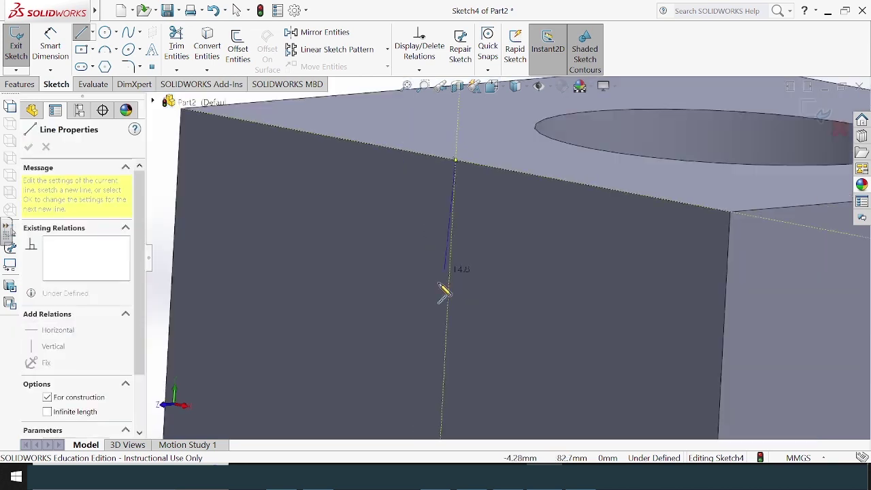
{"action": "scroll", "coordinate": [504, 340], "scroll_direction": "up", "scroll_amount": 5}
{"action": "scroll", "coordinate": [444, 281], "scroll_direction": "up", "scroll_amount": 3}
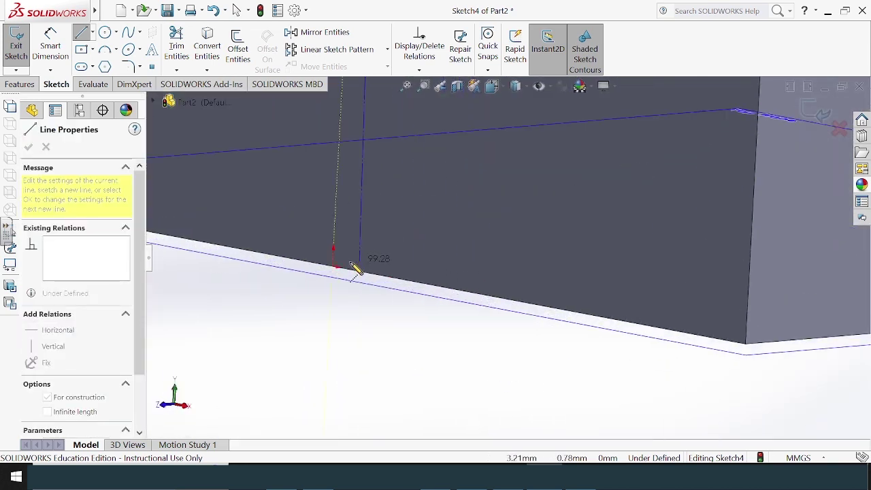
{"action": "left_click", "coordinate": [334, 265]}
{"action": "right_click", "coordinate": [463, 145]}
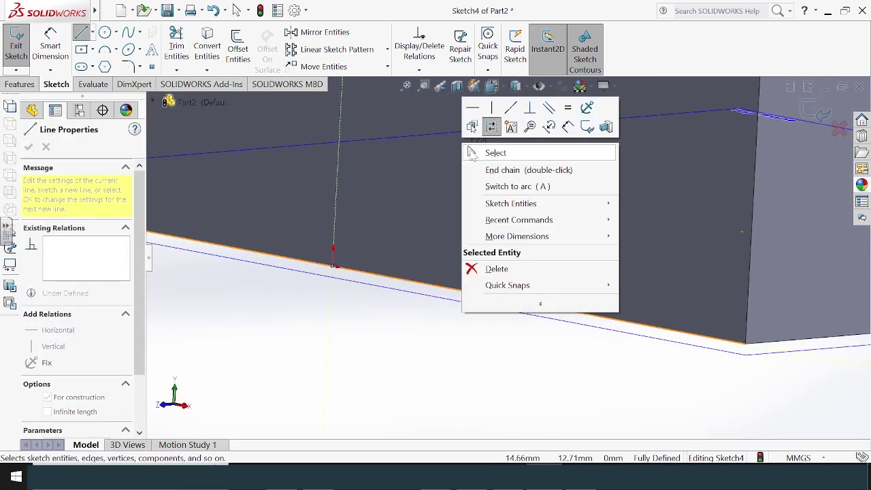
{"action": "left_click", "coordinate": [468, 154]}
{"action": "scroll", "coordinate": [464, 164], "scroll_direction": "down", "scroll_amount": 5}
{"action": "scroll", "coordinate": [495, 145], "scroll_direction": "down", "scroll_amount": 2}
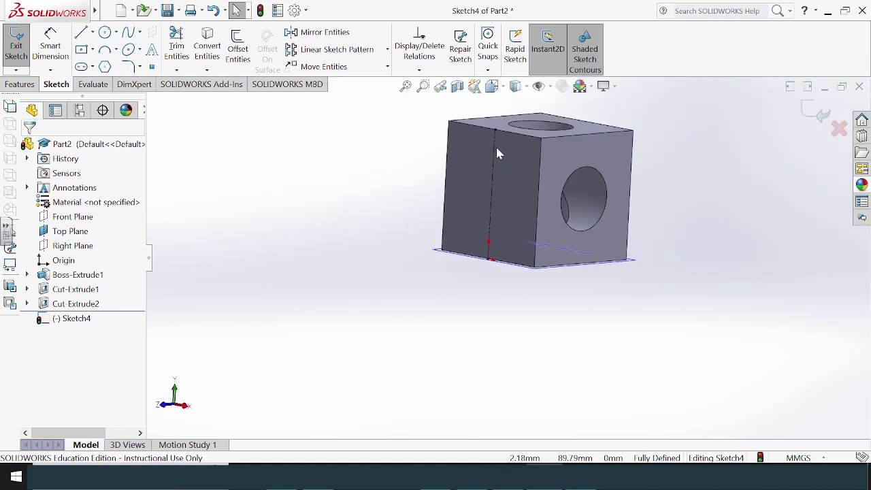
- Add a horizontal centerline across the front face between the midpoints of its two vertical edges
{"action": "scroll", "coordinate": [496, 145], "scroll_direction": "up", "scroll_amount": 3}
{"action": "left_click", "coordinate": [91, 32]}
{"action": "left_click", "coordinate": [107, 68]}
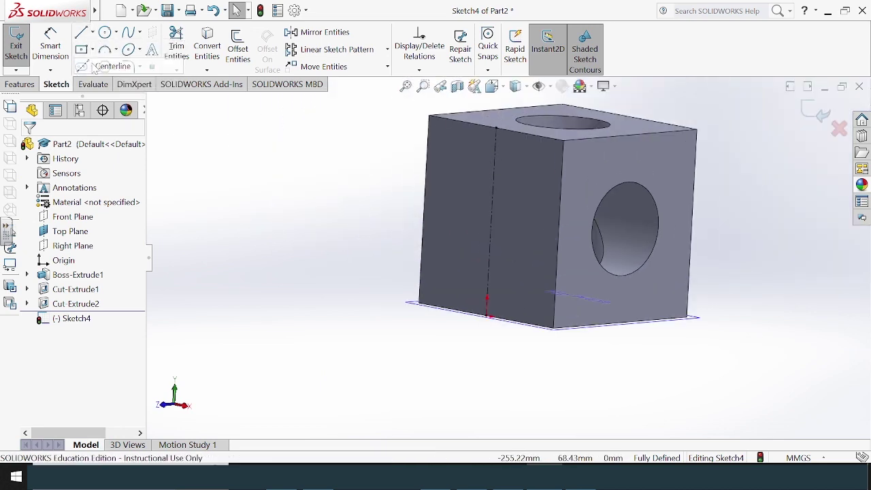
{"action": "scroll", "coordinate": [522, 229], "scroll_direction": "up", "scroll_amount": 3}
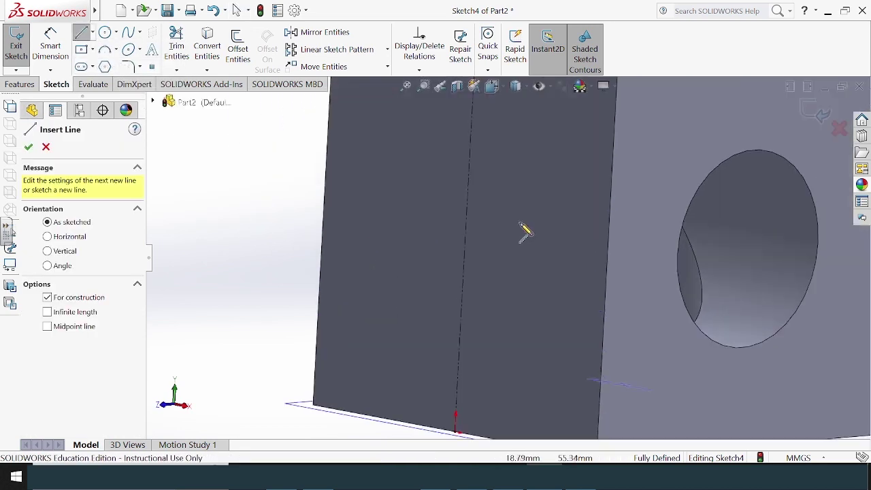
{"action": "left_click", "coordinate": [610, 265]}
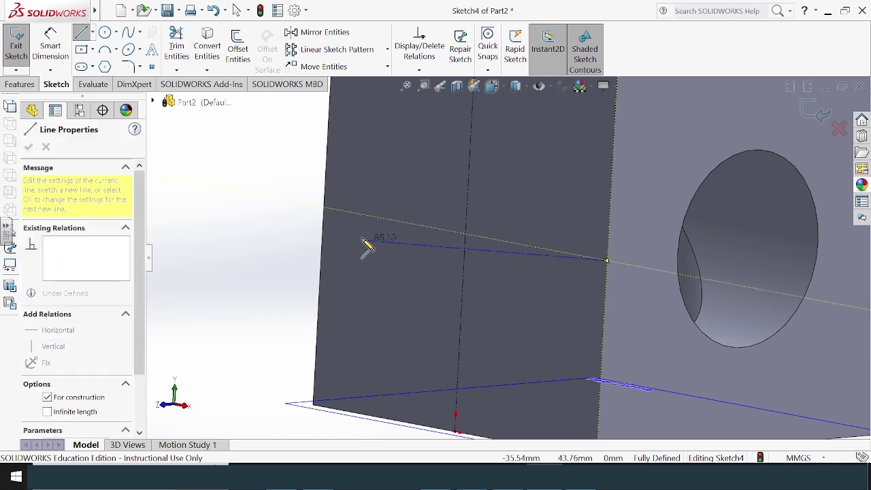
{"action": "left_click", "coordinate": [325, 206]}
{"action": "right_click", "coordinate": [214, 158]}
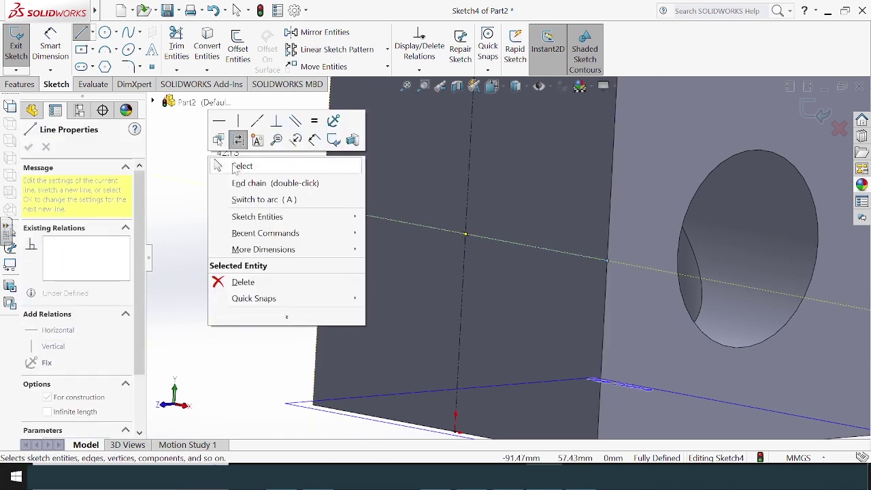
{"action": "left_click", "coordinate": [241, 167]}
{"action": "key", "text": "z"}
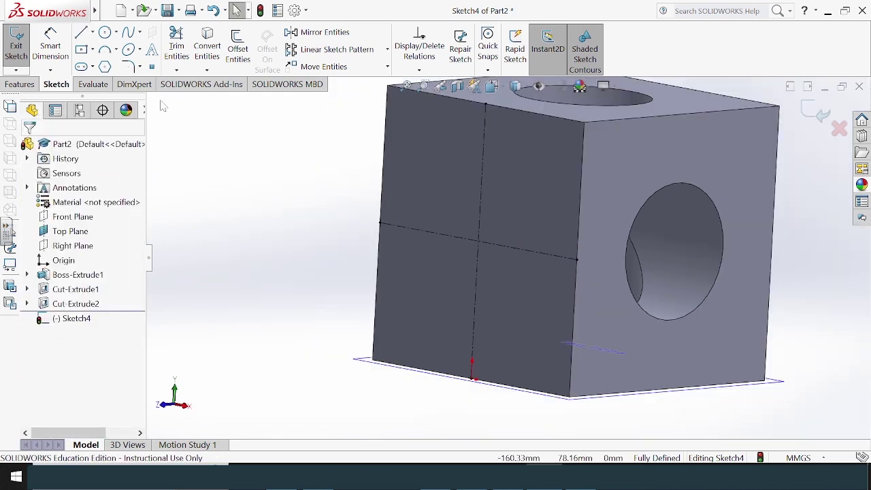
- Sketch a circle of about 29 mm radius on the front face, centered where the two centerlines cross
{"action": "left_click", "coordinate": [105, 32]}
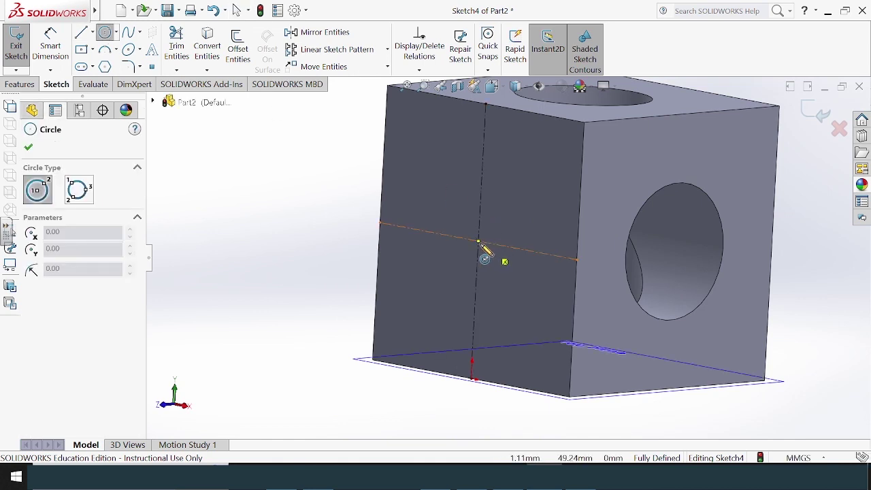
{"action": "left_click", "coordinate": [479, 242]}
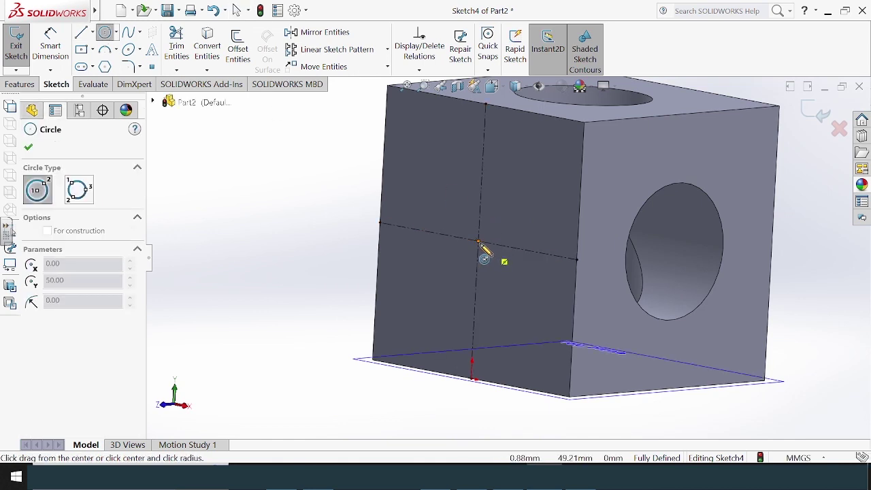
{"action": "left_click", "coordinate": [525, 306]}
- Dimension the circle on the cube's front face to a diameter of 50 mm
{"action": "left_click", "coordinate": [51, 46]}
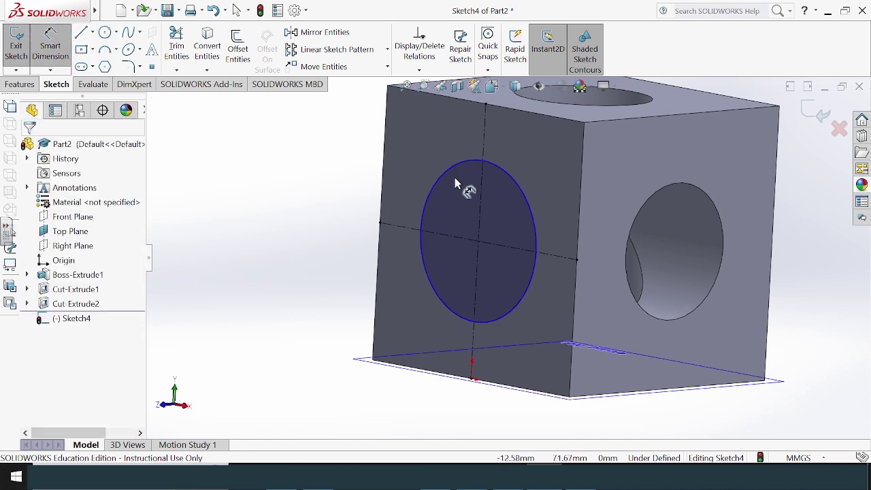
{"action": "left_click", "coordinate": [441, 175]}
{"action": "left_click", "coordinate": [293, 181]}
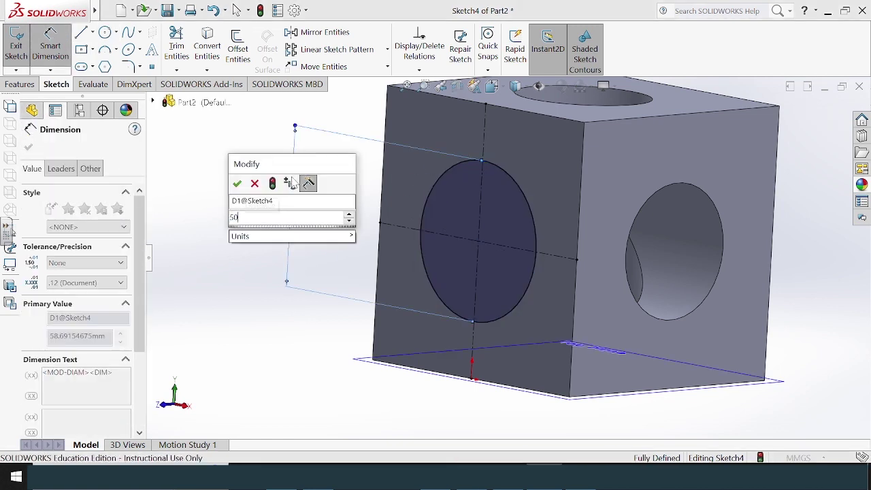
{"action": "key", "text": "Return"}
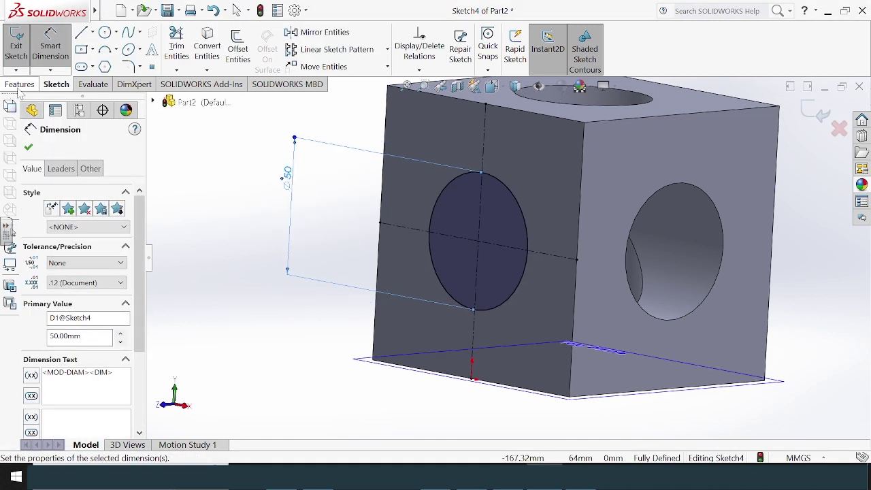
- Cut the circle on the cube's front face through the body with a blind depth of 181 mm
{"action": "left_click", "coordinate": [20, 84]}
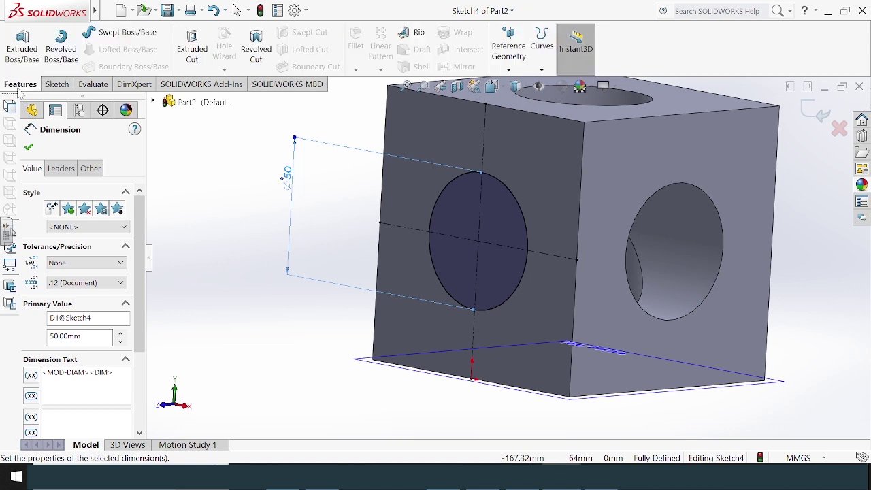
{"action": "left_click", "coordinate": [193, 46]}
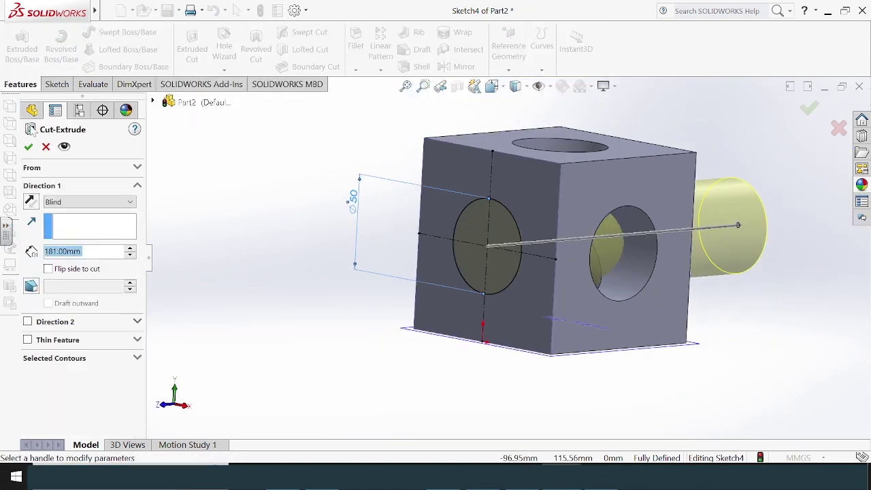
{"action": "left_click", "coordinate": [29, 147]}
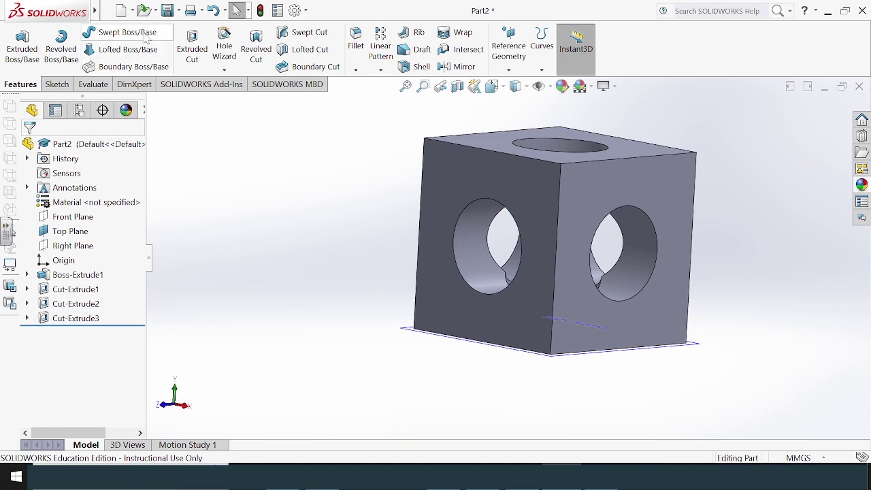
- Save the part as "Holey cube" and create a new part document
{"action": "left_click", "coordinate": [170, 11]}
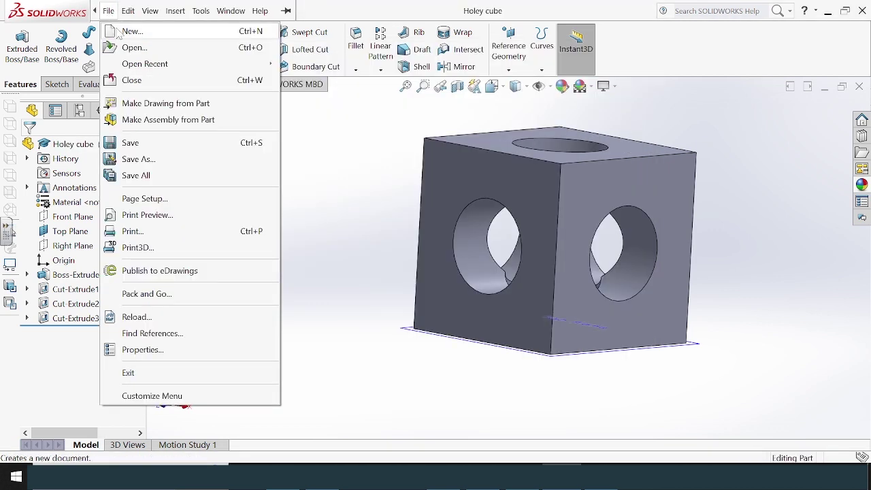
{"action": "left_click", "coordinate": [123, 32]}
{"action": "left_click", "coordinate": [557, 370]}
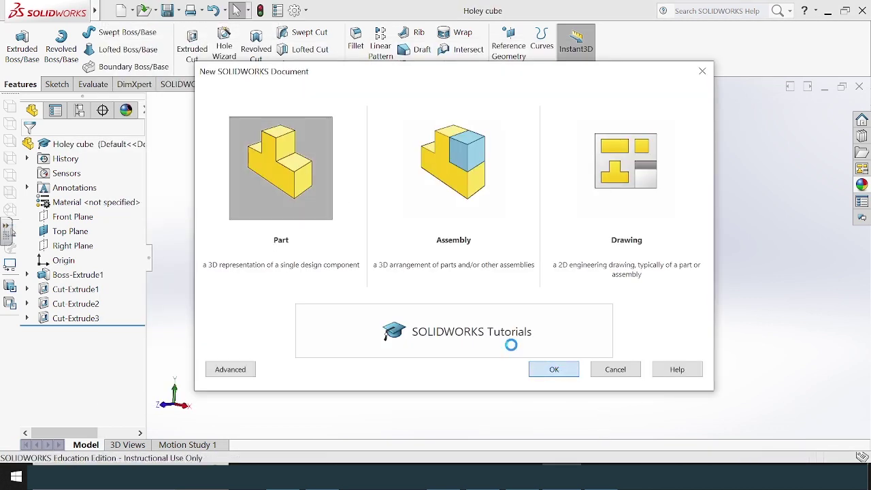
- Sketch a center rectangle about 100 by 92 mm on the Top Plane, centered on the origin
{"action": "left_click", "coordinate": [60, 87]}
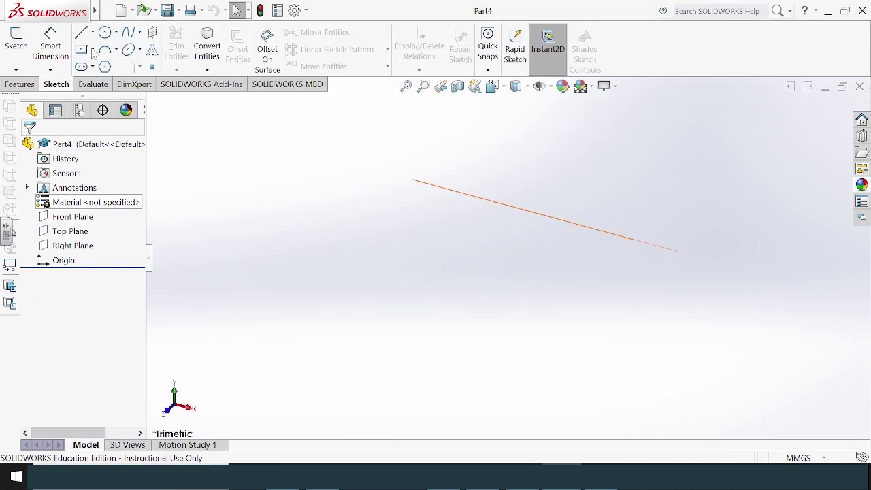
{"action": "left_click", "coordinate": [71, 233]}
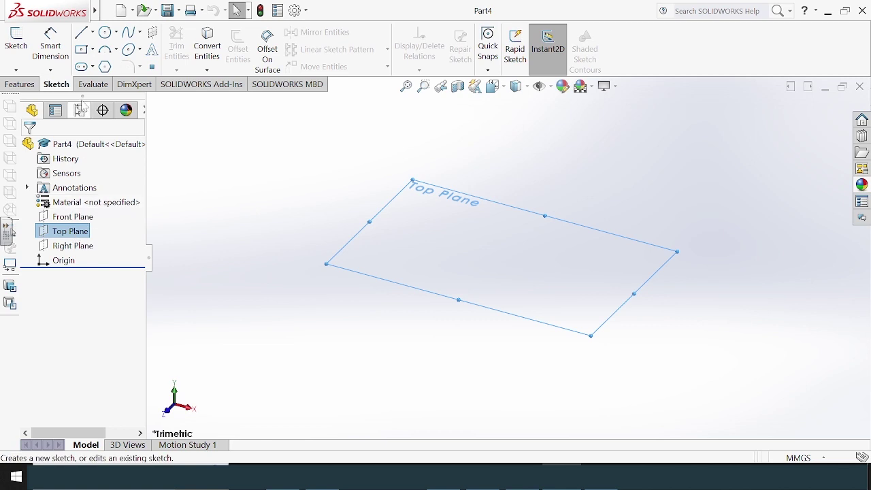
{"action": "left_click", "coordinate": [93, 49]}
{"action": "left_click", "coordinate": [112, 83]}
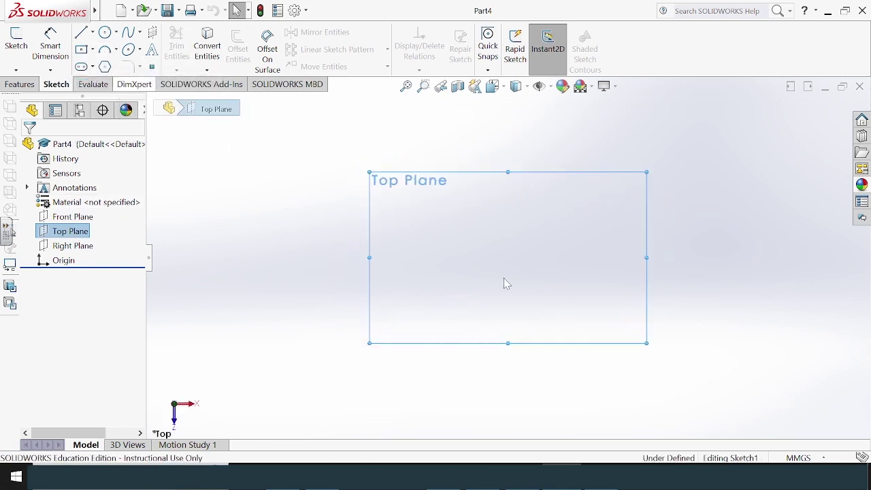
{"action": "left_click", "coordinate": [508, 257]}
{"action": "left_click", "coordinate": [552, 296]}
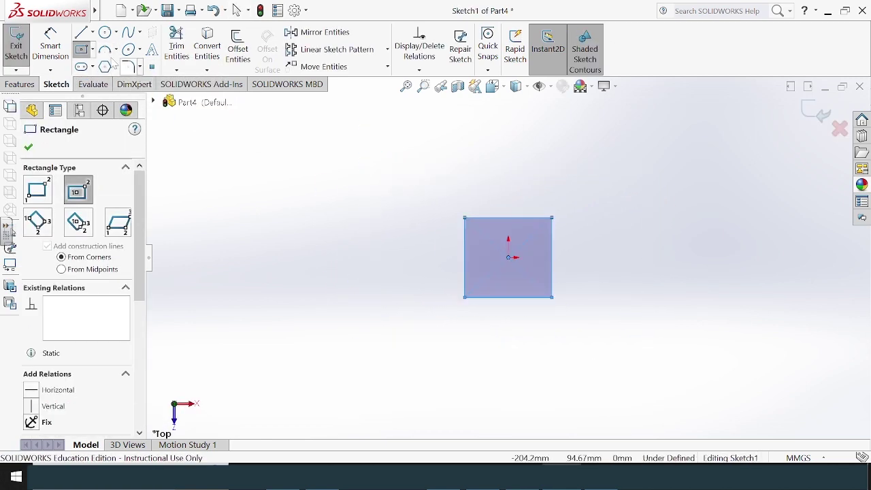
- Dimension the rectangle's width and height to 100 mm each
{"action": "left_click", "coordinate": [60, 54]}
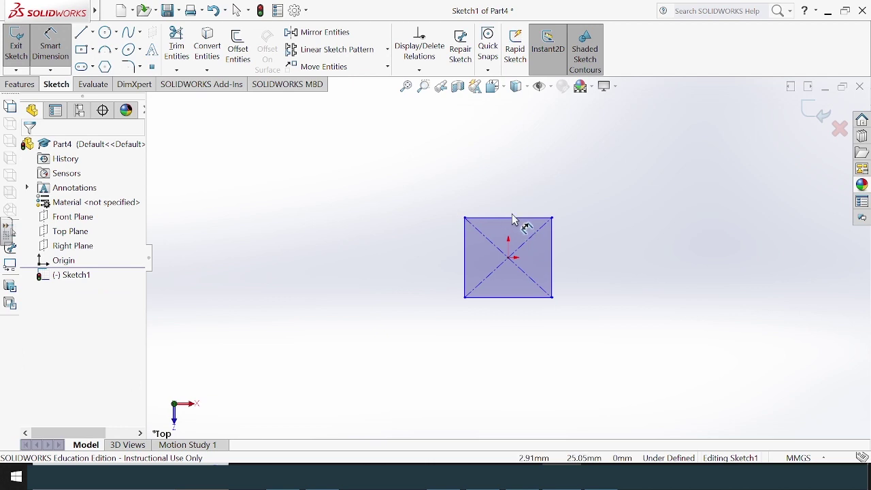
{"action": "left_click", "coordinate": [514, 219]}
{"action": "left_click", "coordinate": [515, 188]}
{"action": "type", "text": "100"}
{"action": "key", "text": "Return"}
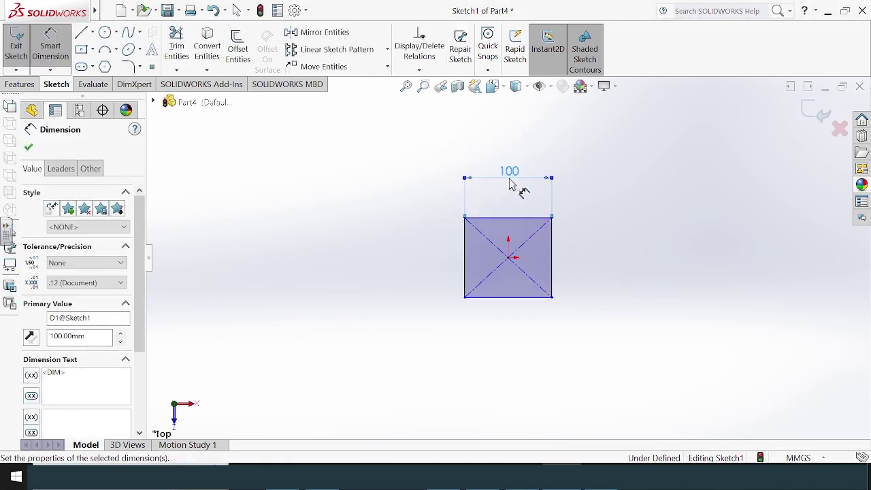
{"action": "left_click", "coordinate": [464, 254]}
{"action": "left_click", "coordinate": [408, 257]}
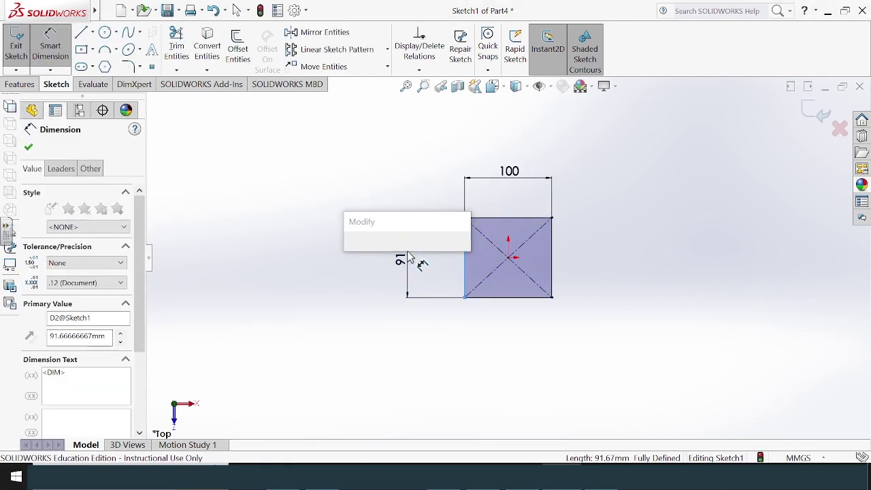
{"action": "type", "text": "100"}
{"action": "key", "text": "Return"}
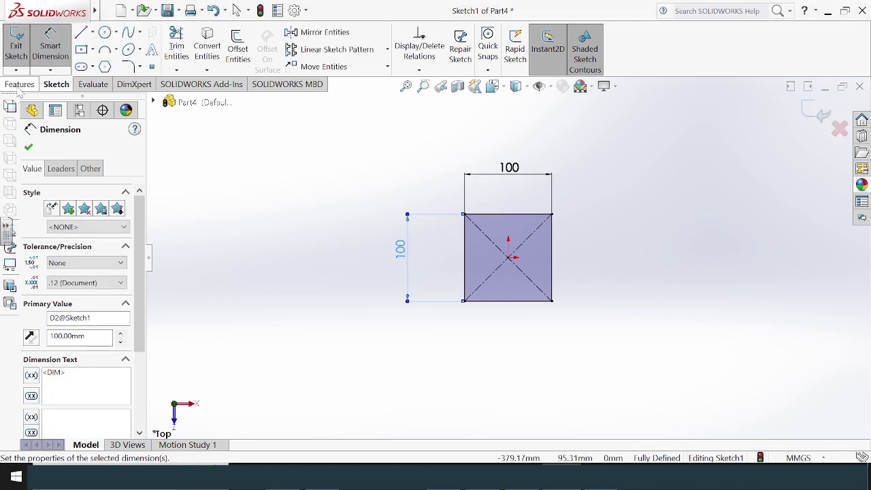
- Extrude the square sketch 100 mm upward into a cube
{"action": "left_click", "coordinate": [20, 84]}
{"action": "left_click", "coordinate": [21, 47]}
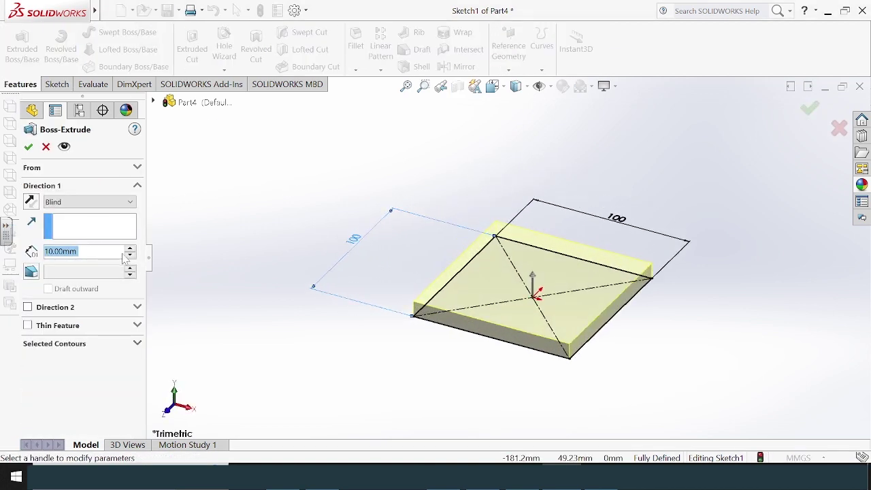
{"action": "type", "text": "100"}
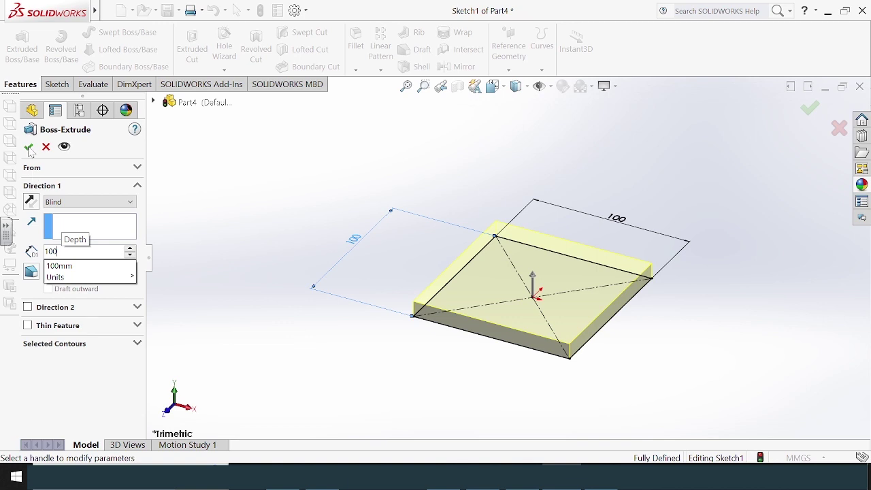
{"action": "key", "text": "Return"}
{"action": "left_click", "coordinate": [28, 147]}
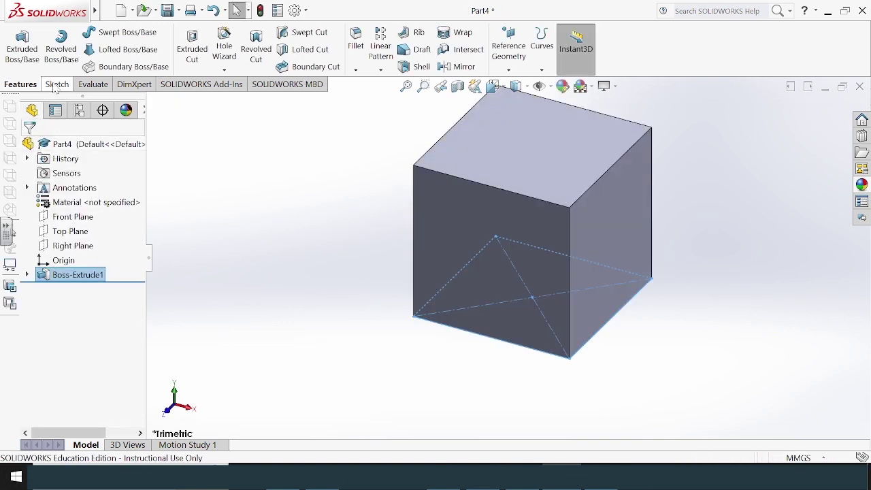
- Sketch a circle about 56 mm in diameter on the cube's top face, centered on the origin
{"action": "left_click", "coordinate": [57, 85]}
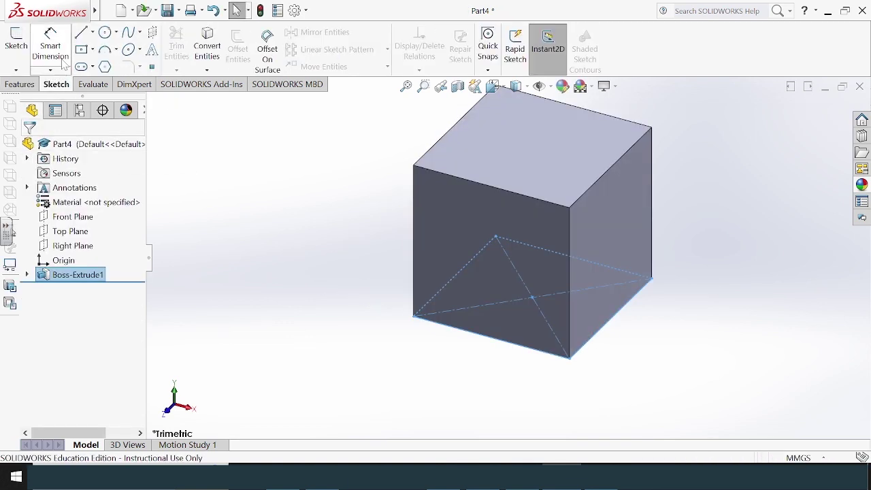
{"action": "left_click", "coordinate": [105, 32]}
{"action": "left_click", "coordinate": [28, 146]}
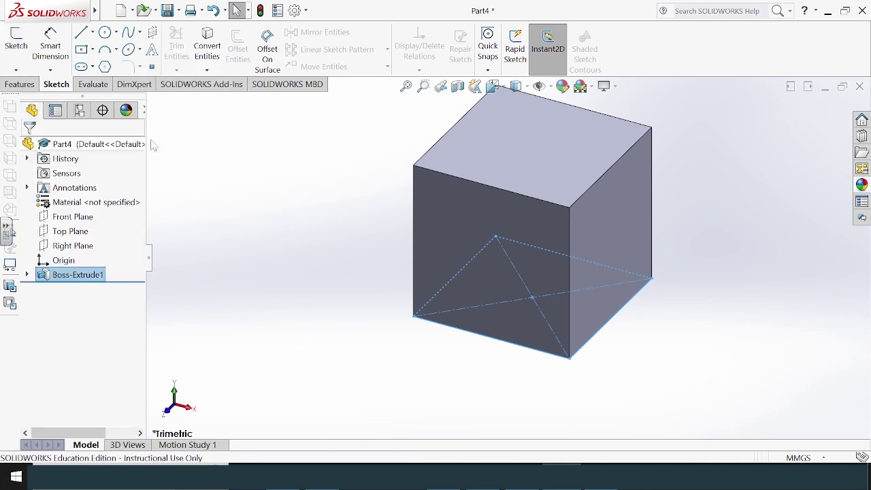
{"action": "left_click", "coordinate": [481, 141]}
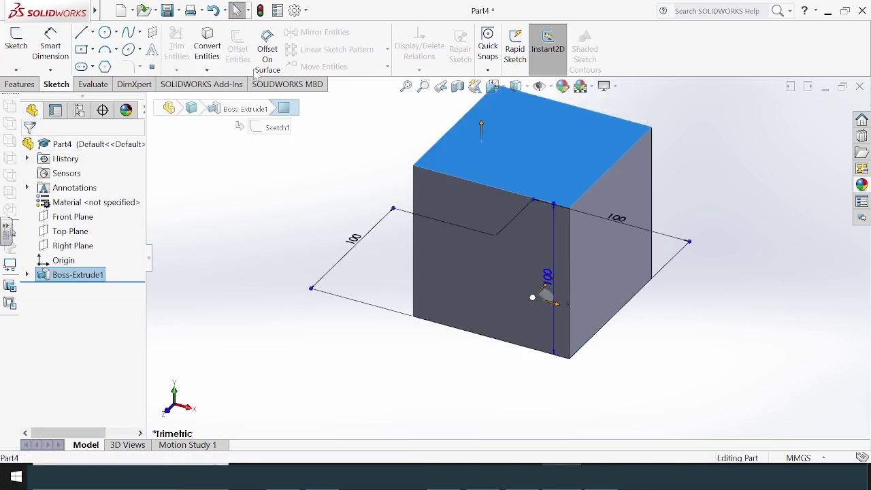
{"action": "left_click", "coordinate": [107, 34]}
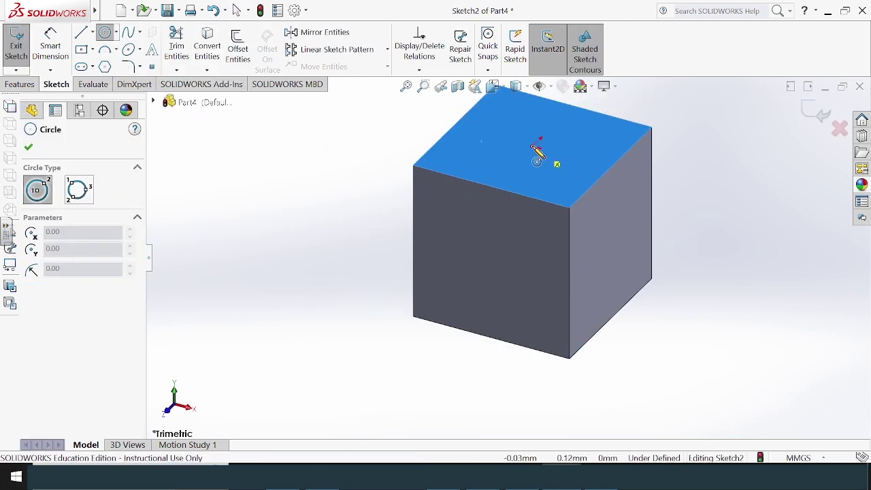
{"action": "left_click", "coordinate": [537, 145]}
{"action": "left_click", "coordinate": [562, 170]}
{"action": "key", "text": "Escape"}
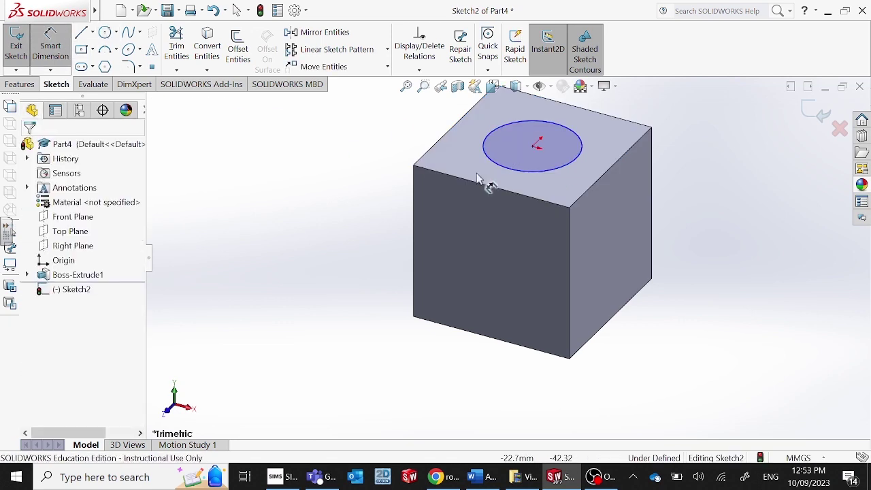
- Dimension the circle on the cube's top face to a diameter of 50 mm
{"action": "left_click", "coordinate": [520, 176]}
{"action": "left_click", "coordinate": [379, 171]}
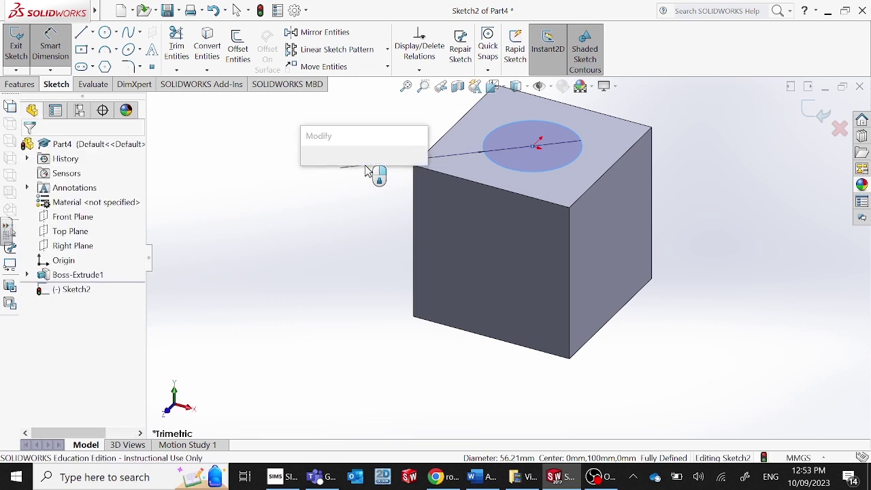
{"action": "type", "text": "50"}
{"action": "key", "text": "Return"}
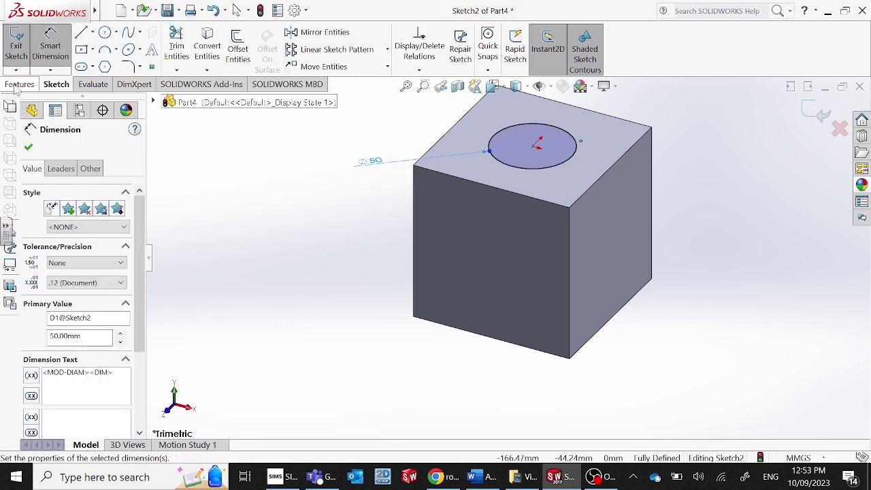
- Extrude the top-face circle 50 mm upward as a cylinder merged with the cube
{"action": "left_click", "coordinate": [20, 85]}
{"action": "left_click", "coordinate": [22, 44]}
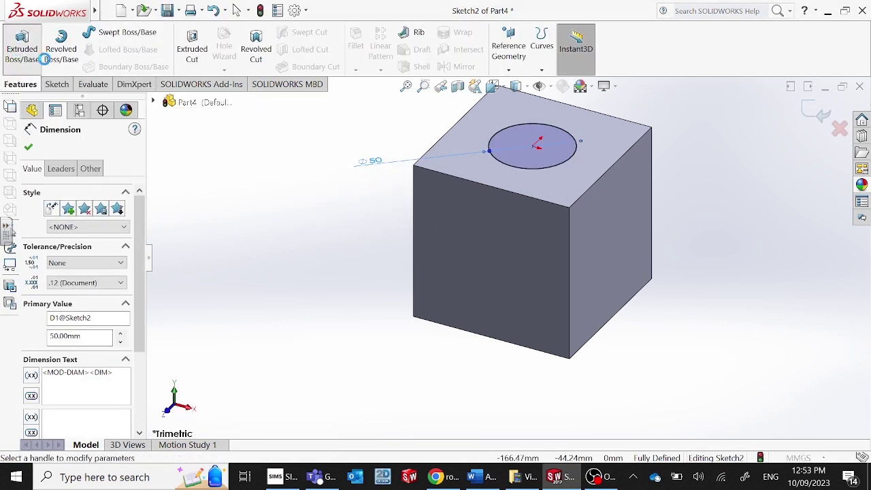
{"action": "type", "text": "50"}
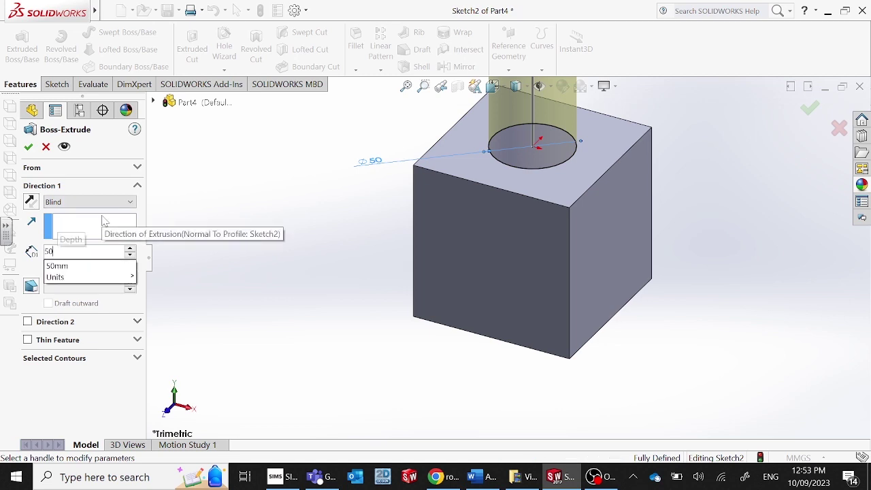
{"action": "key", "text": "Return"}
{"action": "scroll", "coordinate": [398, 192], "scroll_direction": "up", "scroll_amount": 2}
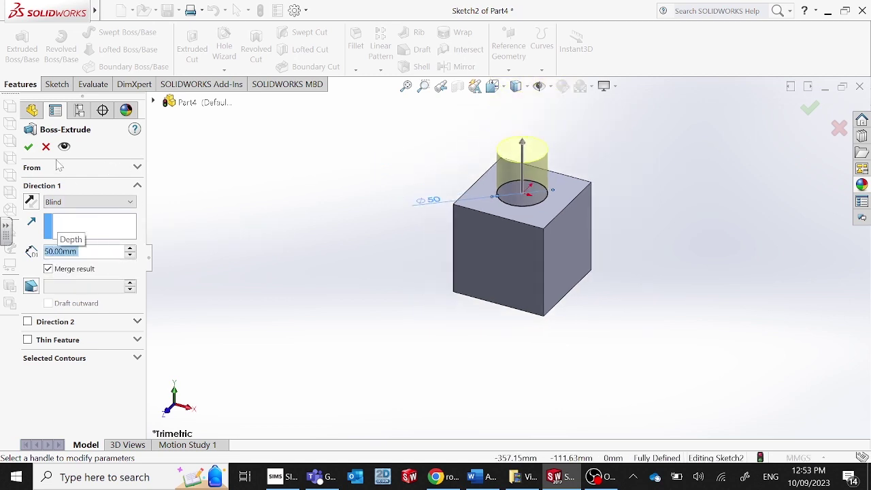
{"action": "left_click", "coordinate": [28, 147]}
- Sketch a vertical centerline on the cube's right face from the midpoint of its top edge down to the origin
{"action": "scroll", "coordinate": [528, 225], "scroll_direction": "down", "scroll_amount": 2}
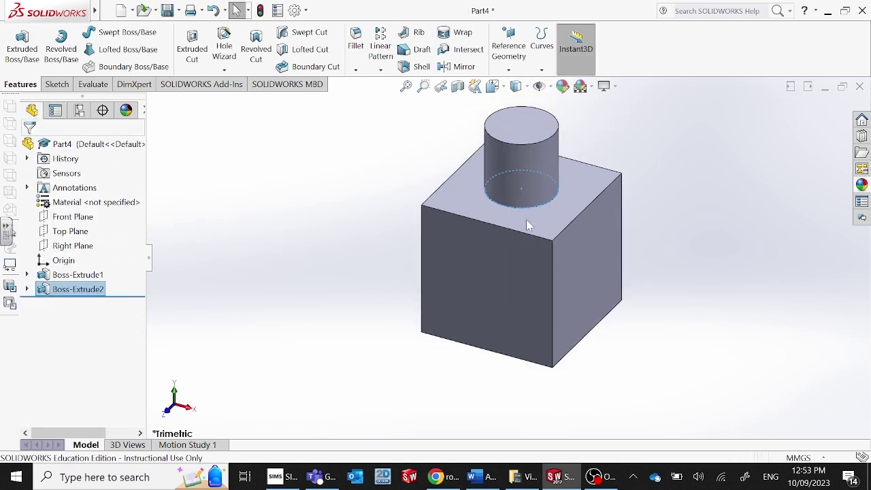
{"action": "left_click", "coordinate": [590, 259]}
{"action": "left_click", "coordinate": [68, 84]}
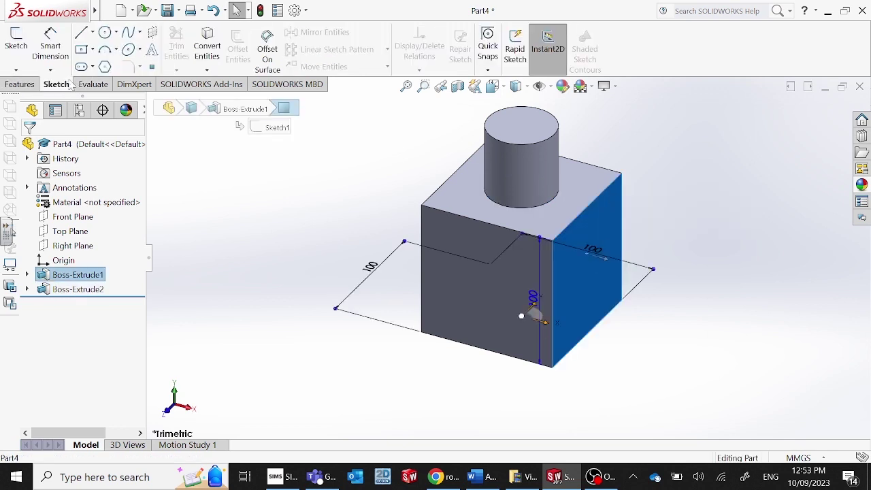
{"action": "left_click", "coordinate": [93, 33]}
{"action": "left_click", "coordinate": [109, 66]}
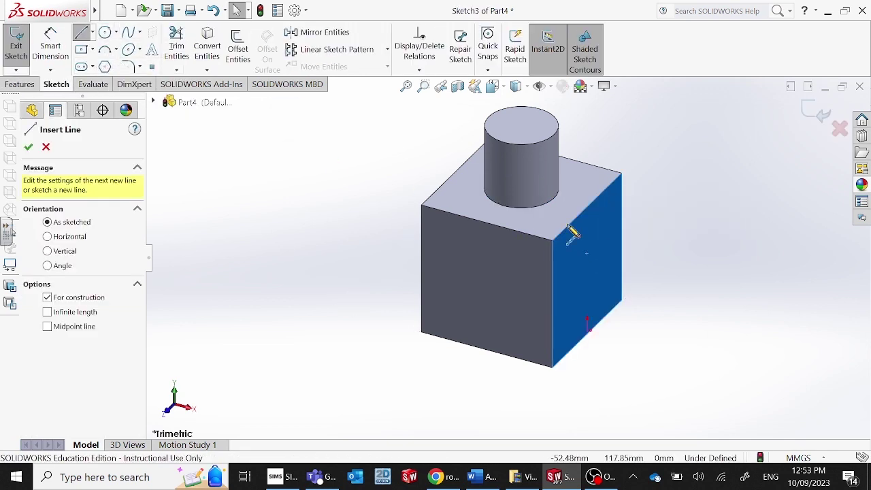
{"action": "scroll", "coordinate": [599, 303], "scroll_direction": "down", "scroll_amount": 2}
{"action": "scroll", "coordinate": [599, 302], "scroll_direction": "down", "scroll_amount": 1}
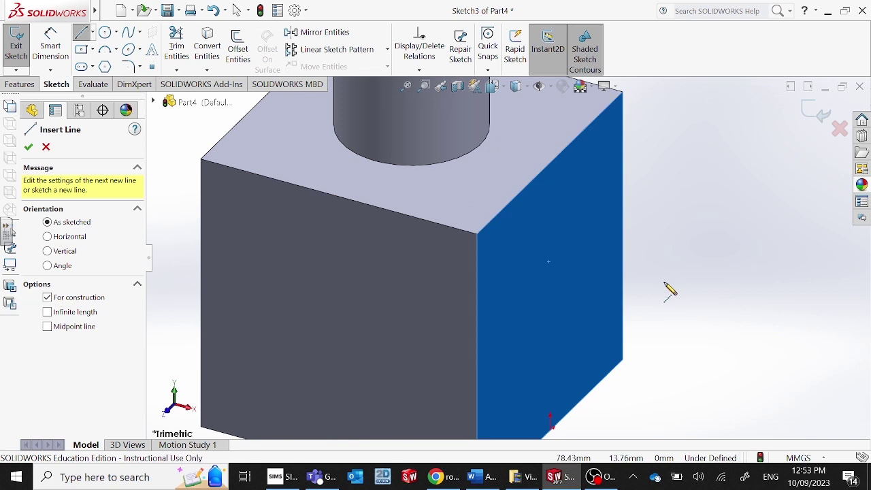
{"action": "key", "text": "space"}
{"action": "left_click", "coordinate": [504, 226]}
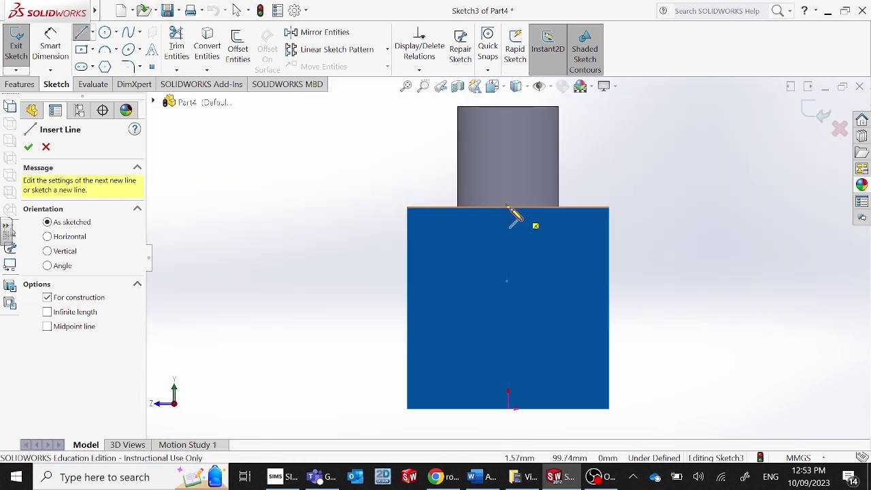
{"action": "left_click", "coordinate": [507, 208]}
{"action": "left_click", "coordinate": [509, 408]}
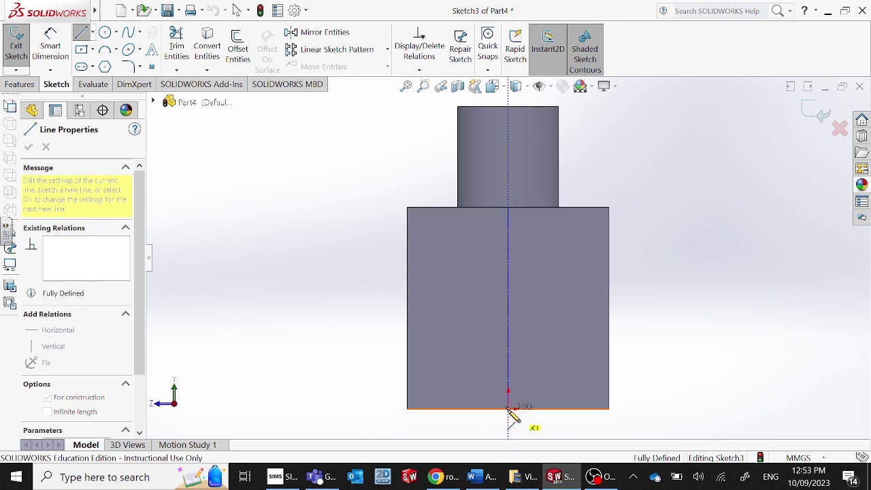
{"action": "right_click", "coordinate": [704, 221]}
{"action": "left_click", "coordinate": [712, 229]}
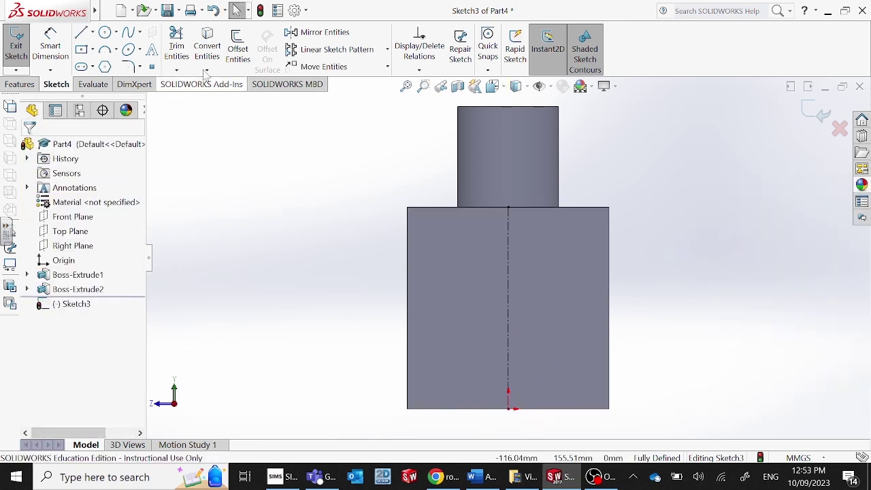
- Add a horizontal centerline across the right face between the midpoints of its two vertical edges
{"action": "left_click", "coordinate": [93, 32]}
{"action": "left_click", "coordinate": [104, 73]}
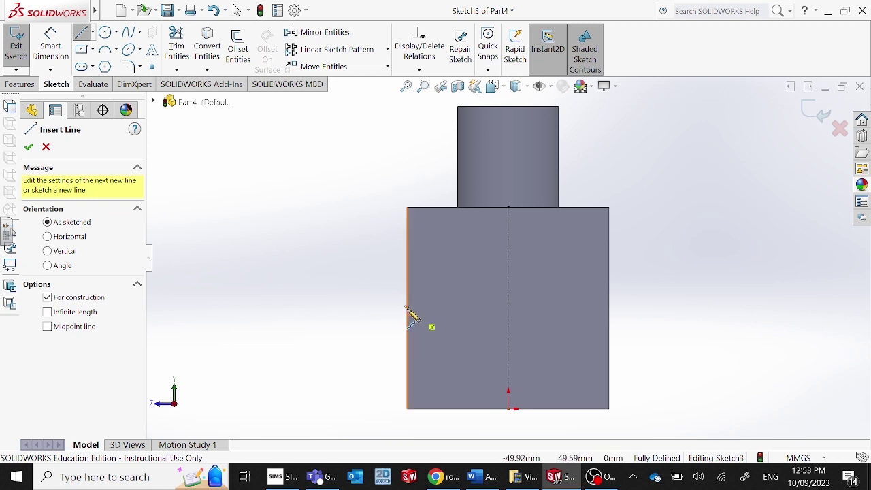
{"action": "left_click", "coordinate": [406, 309]}
{"action": "left_click", "coordinate": [609, 308]}
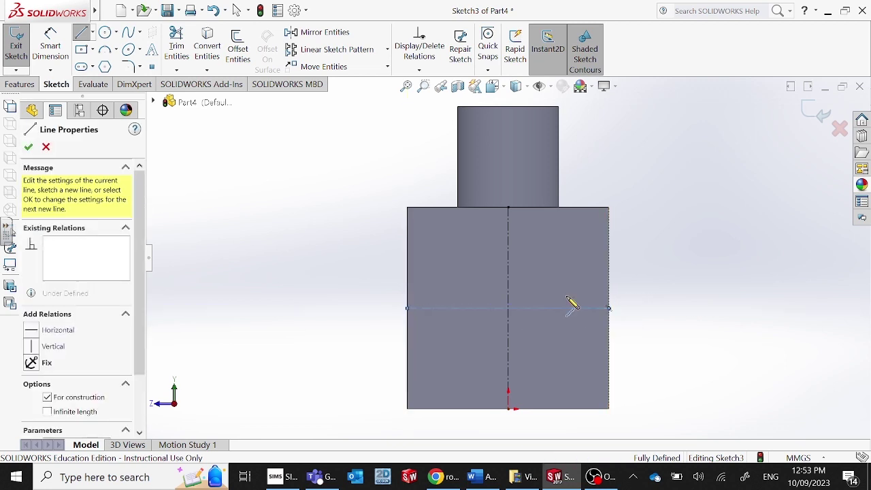
- Sketch a circle about 59.5 mm in diameter on the cube's right face, centred where the two centerlines cross
{"action": "right_click", "coordinate": [274, 213]}
{"action": "left_click", "coordinate": [279, 216]}
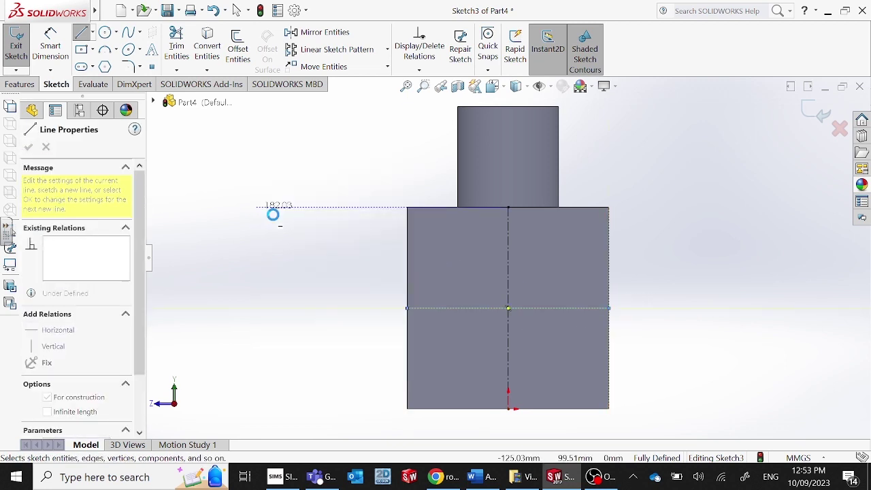
{"action": "left_click", "coordinate": [106, 32]}
{"action": "left_click", "coordinate": [508, 309]}
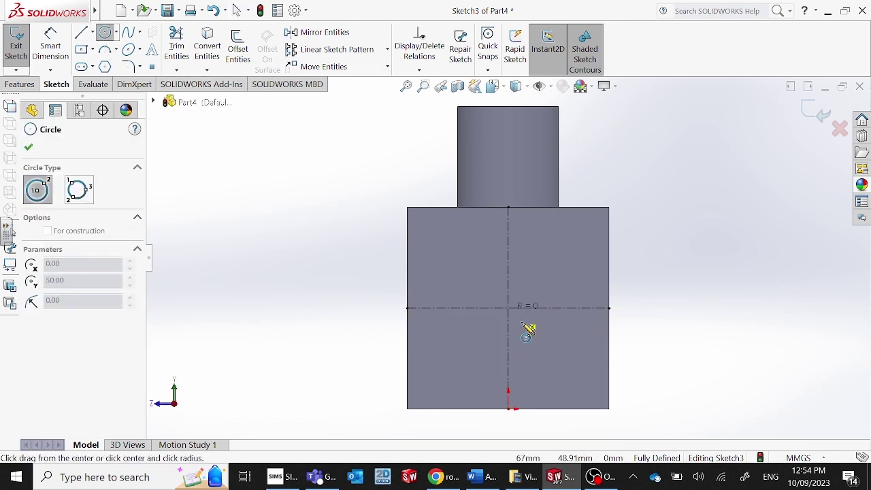
{"action": "left_click", "coordinate": [556, 355]}
- Dimension the circle on the cube's right face to a diameter of 50 mm
{"action": "left_click", "coordinate": [51, 45]}
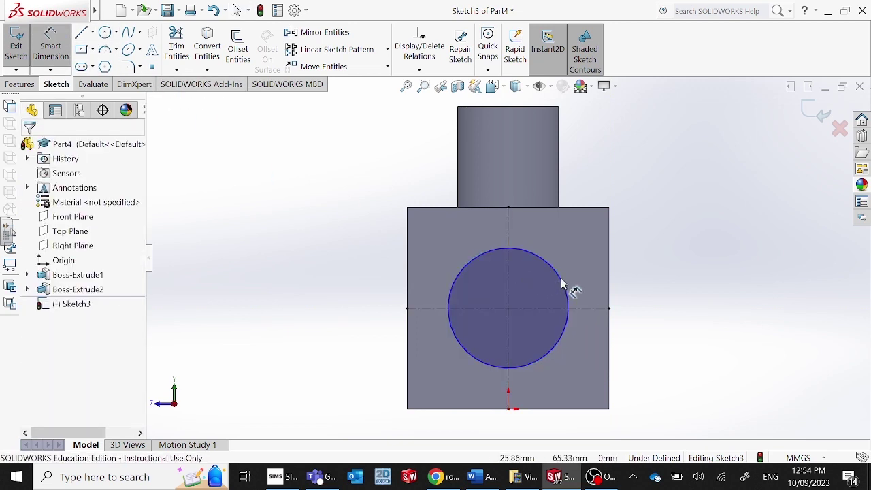
{"action": "left_click", "coordinate": [562, 284]}
{"action": "left_click", "coordinate": [722, 270]}
{"action": "key", "text": "Return"}
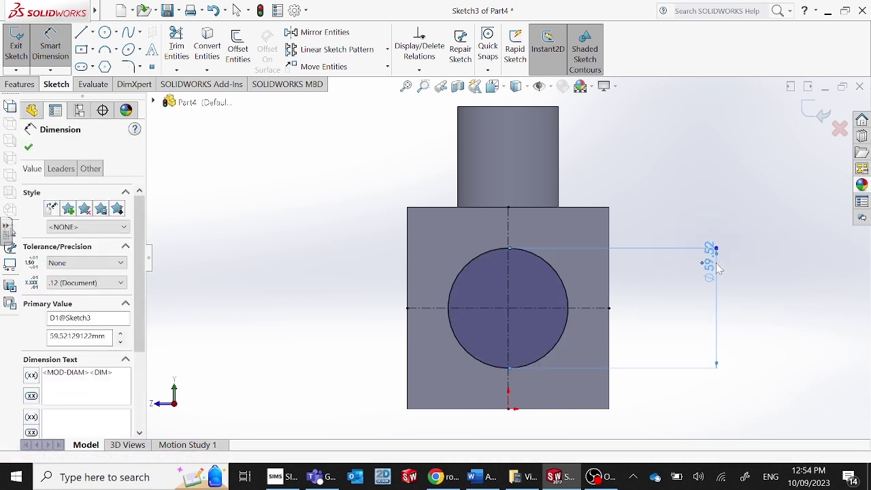
- Extrude the right-face circle 50 mm outward as a cylinder on the cube
{"action": "left_click", "coordinate": [20, 83]}
{"action": "left_click", "coordinate": [22, 46]}
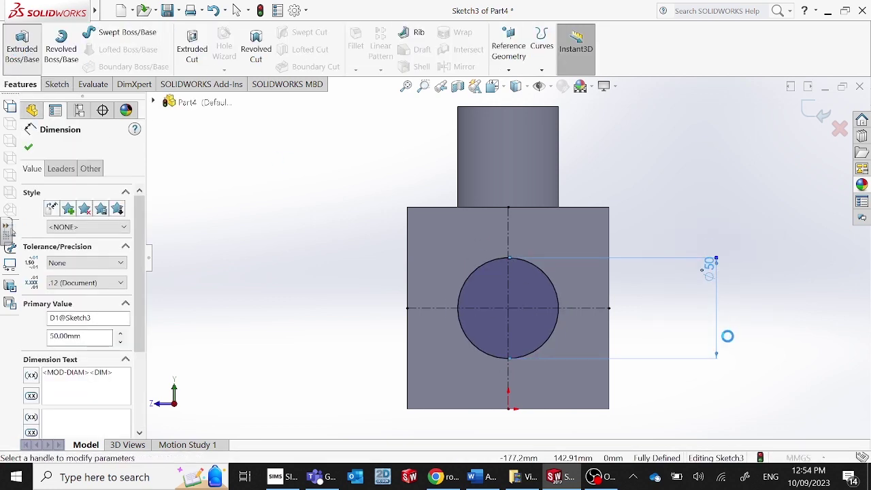
{"action": "left_click", "coordinate": [28, 147]}
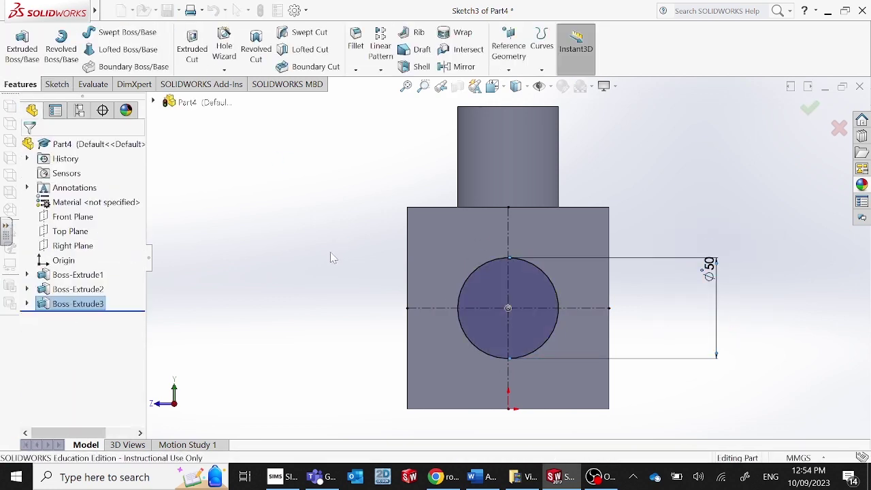
- Sketch a vertical centerline on the cube's front face from the midpoint of its top edge down to the origin
{"action": "middle_click_drag", "start_coordinate": [330, 252], "coordinate": [399, 270]}
{"action": "left_click", "coordinate": [438, 305]}
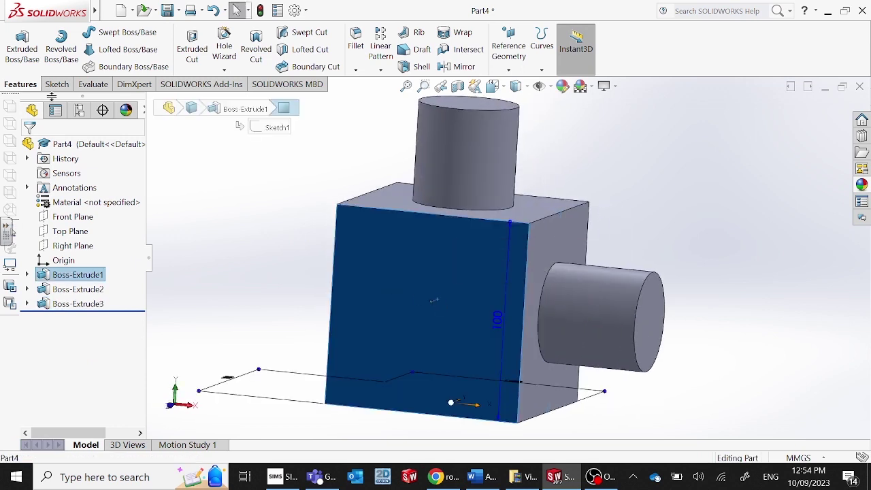
{"action": "left_click", "coordinate": [65, 88]}
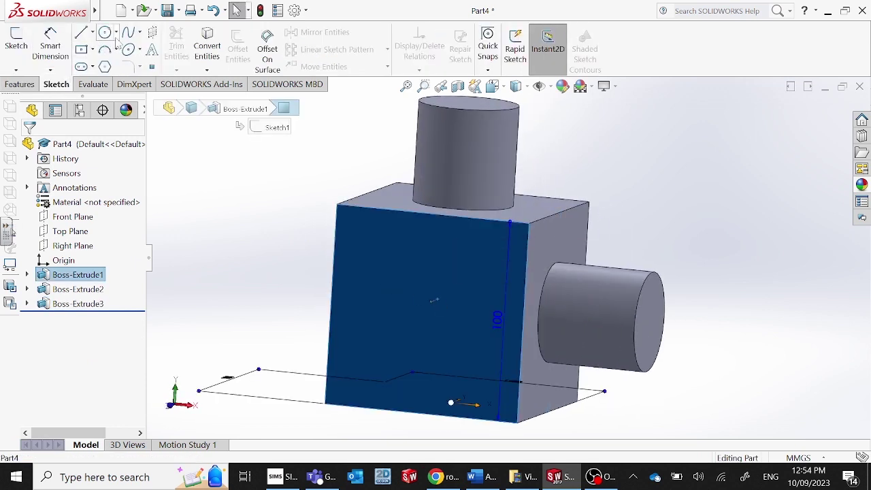
{"action": "left_click", "coordinate": [92, 32]}
{"action": "left_click", "coordinate": [95, 65]}
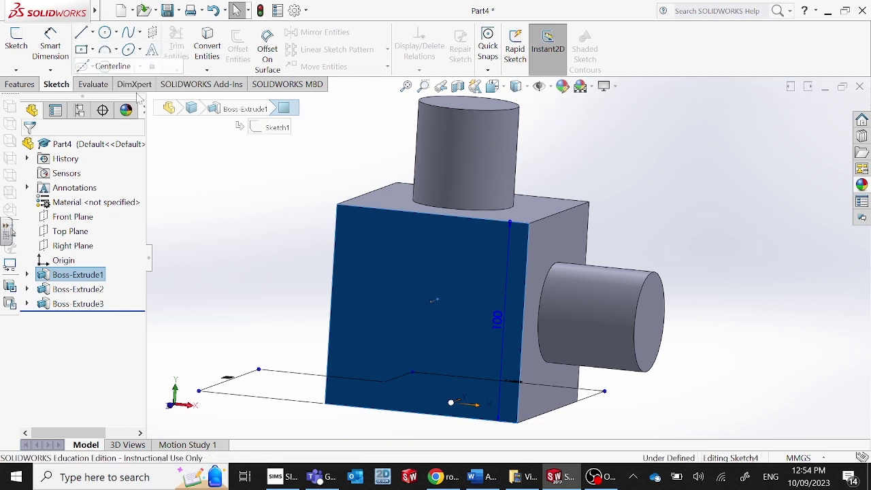
{"action": "left_click_drag", "start_coordinate": [433, 213], "coordinate": [422, 412]}
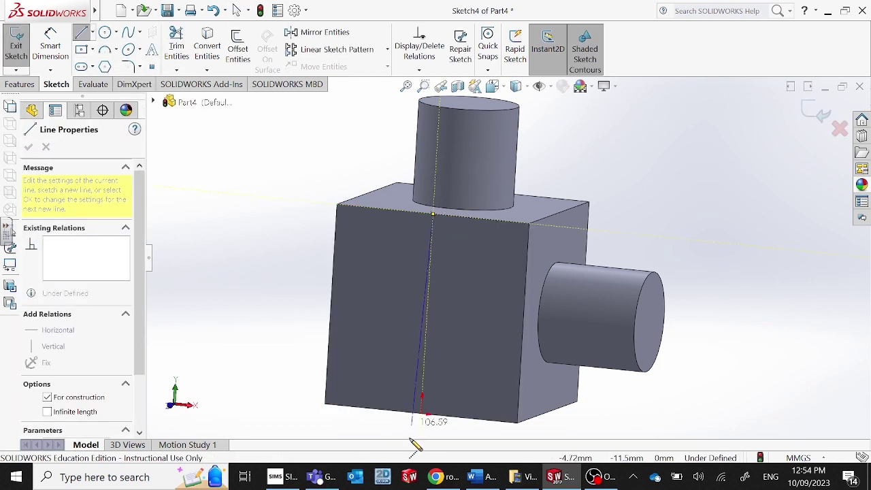
{"action": "right_click", "coordinate": [263, 218]}
{"action": "left_click", "coordinate": [283, 225]}
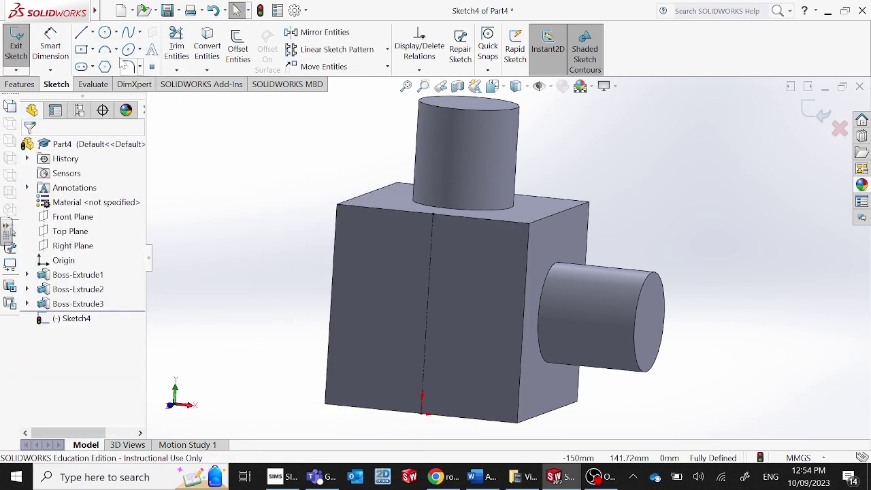
- Add a horizontal centerline across the front face between the midpoints of its two vertical edges
{"action": "left_click", "coordinate": [92, 32]}
{"action": "left_click", "coordinate": [88, 68]}
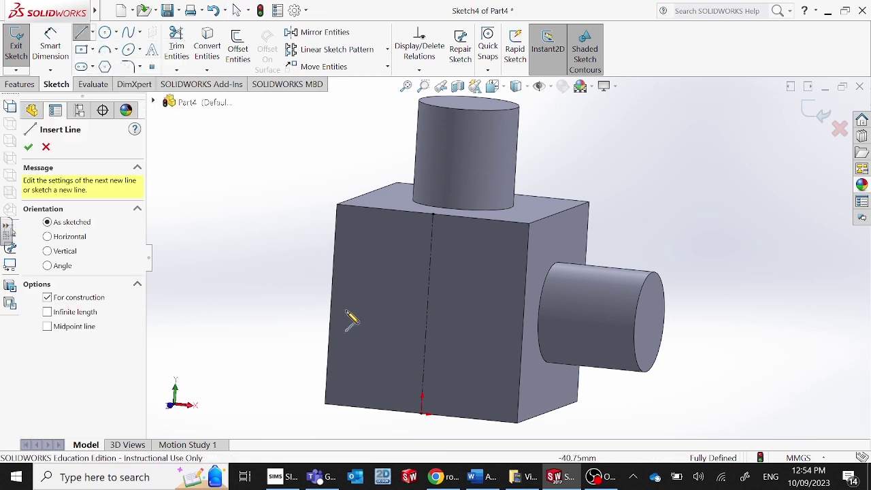
{"action": "left_click_drag", "start_coordinate": [332, 304], "coordinate": [524, 326]}
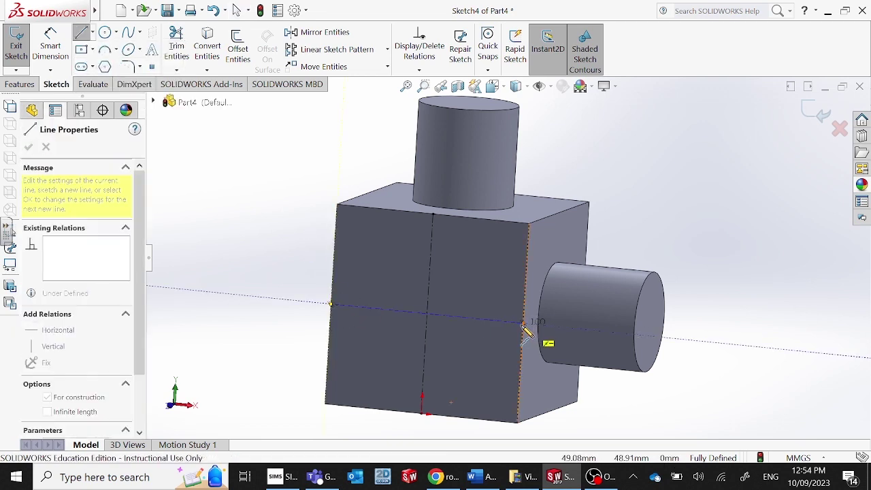
{"action": "right_click", "coordinate": [253, 179]}
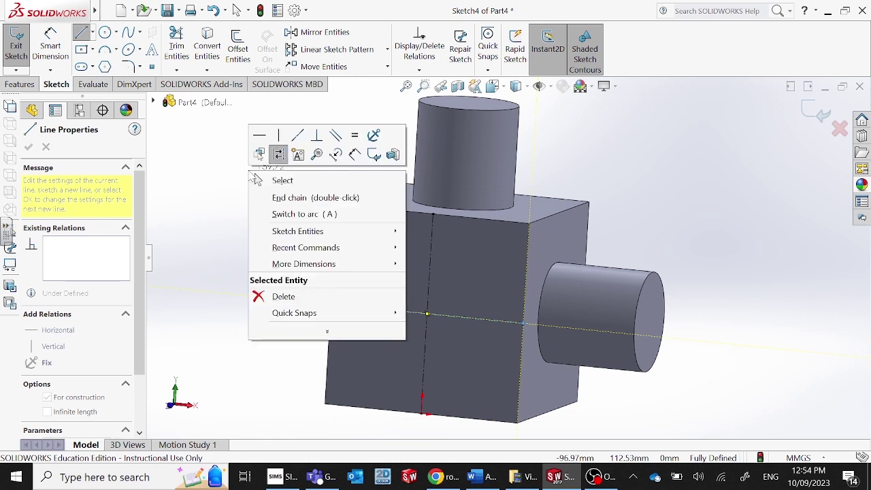
{"action": "left_click", "coordinate": [279, 181]}
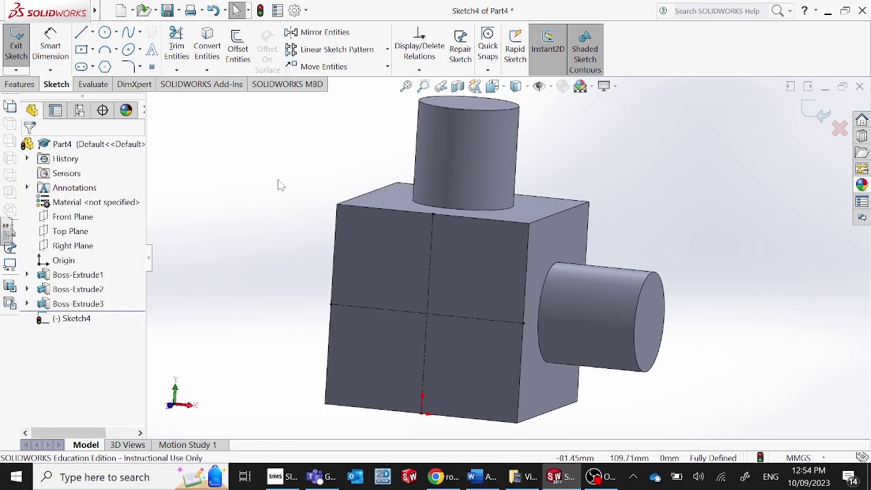
- Sketch a circle about 53 mm in diameter on the front face, centred where the two centerlines cross
{"action": "left_click", "coordinate": [106, 33]}
{"action": "left_click", "coordinate": [428, 317]}
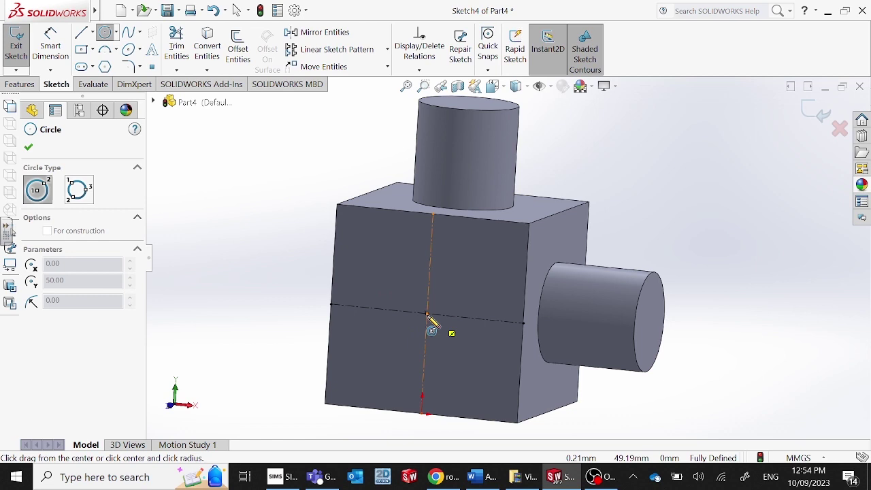
{"action": "left_click", "coordinate": [465, 351]}
{"action": "key", "text": "Escape"}
- Dimension the circle on the cube's front face to a diameter of 50 mm
{"action": "left_click", "coordinate": [385, 293]}
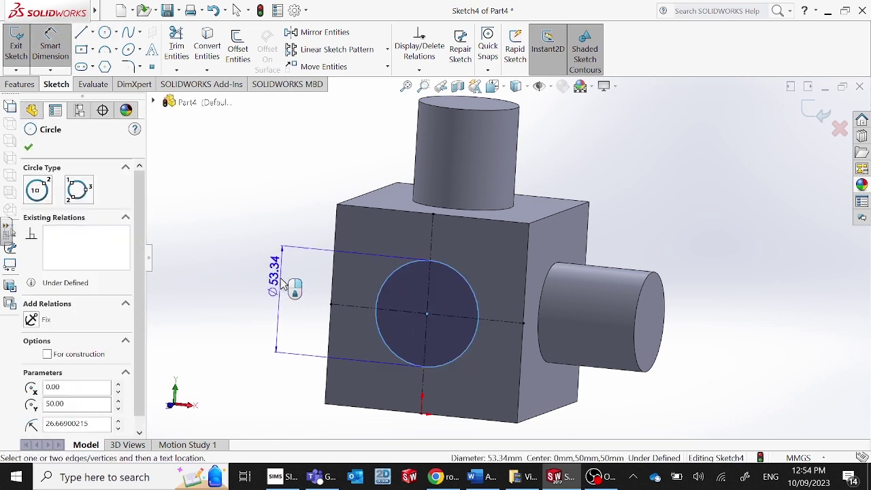
{"action": "left_click", "coordinate": [291, 286]}
{"action": "type", "text": "50"}
{"action": "key", "text": "Return"}
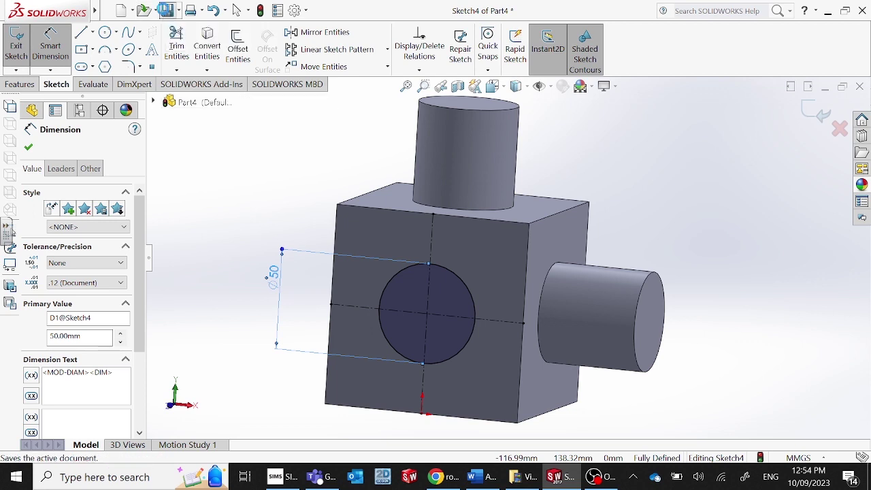
- Extrude the front-face circle 50 mm outward as a cylinder merged with the cube
{"action": "left_click", "coordinate": [166, 10]}
{"action": "left_click", "coordinate": [621, 346]}
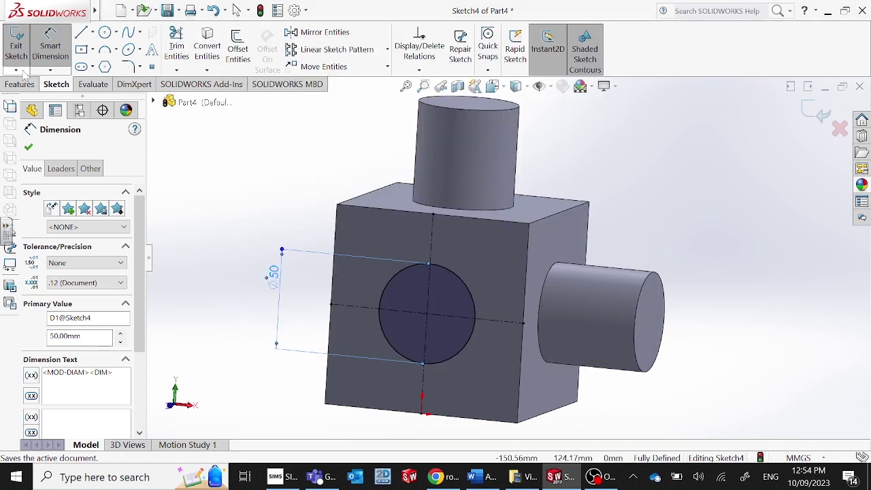
{"action": "left_click", "coordinate": [20, 83]}
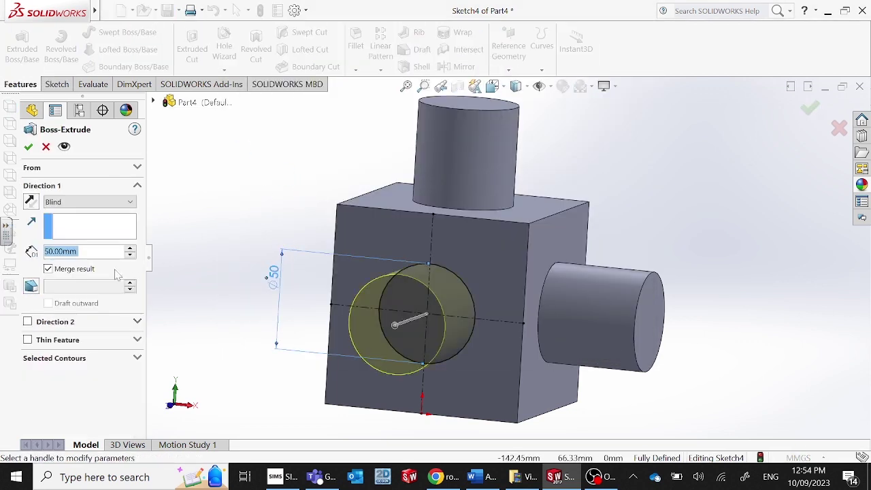
{"action": "left_click", "coordinate": [28, 147]}
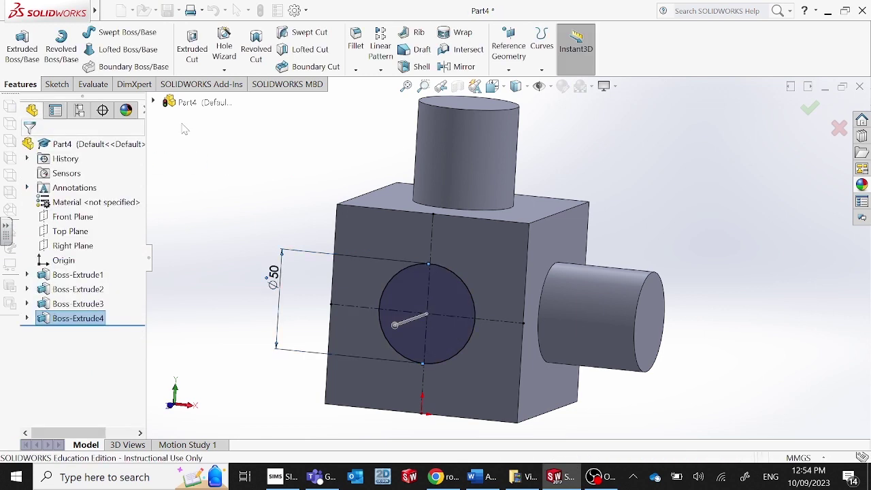
- Save the part as "unHoley cube" in the Holey cube folder
{"action": "left_click", "coordinate": [109, 11]}
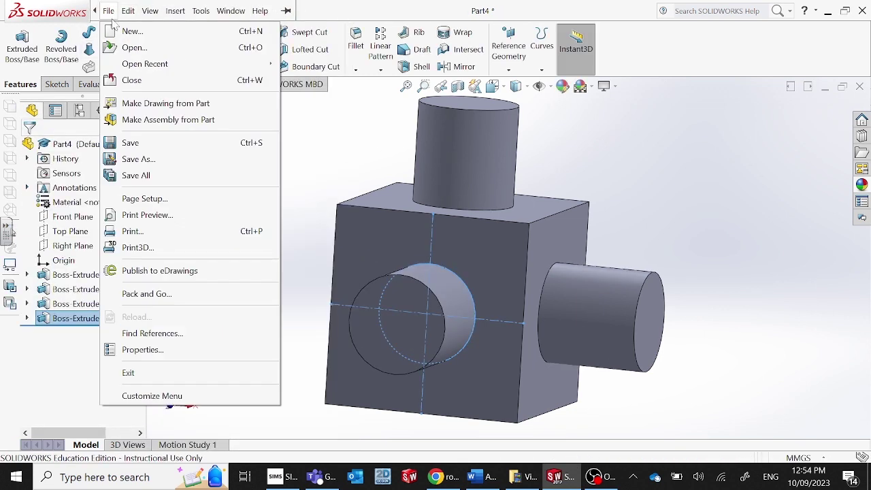
{"action": "left_click", "coordinate": [166, 142]}
{"action": "type", "text": "Holey cube"}
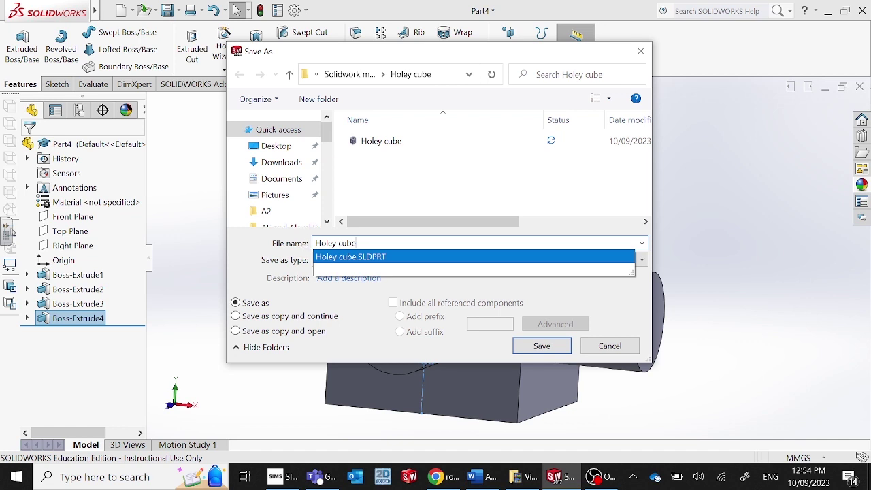
{"action": "type", "text": "un"}
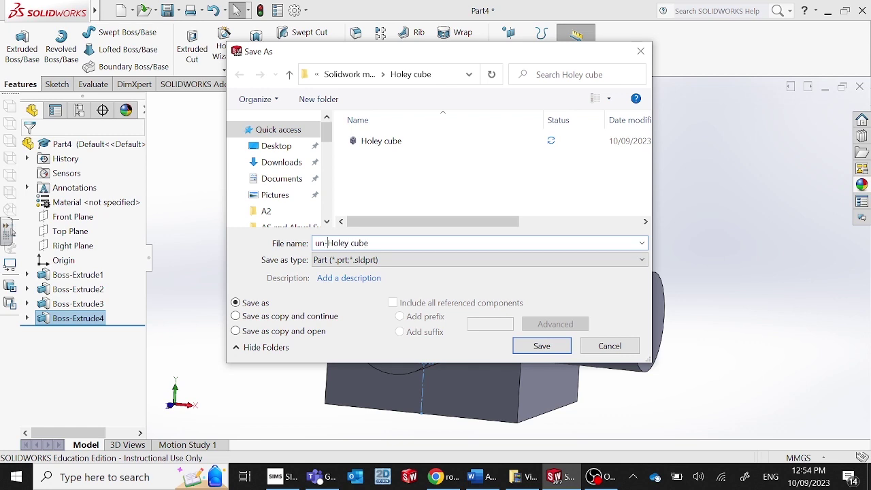
{"action": "left_click", "coordinate": [542, 345]}
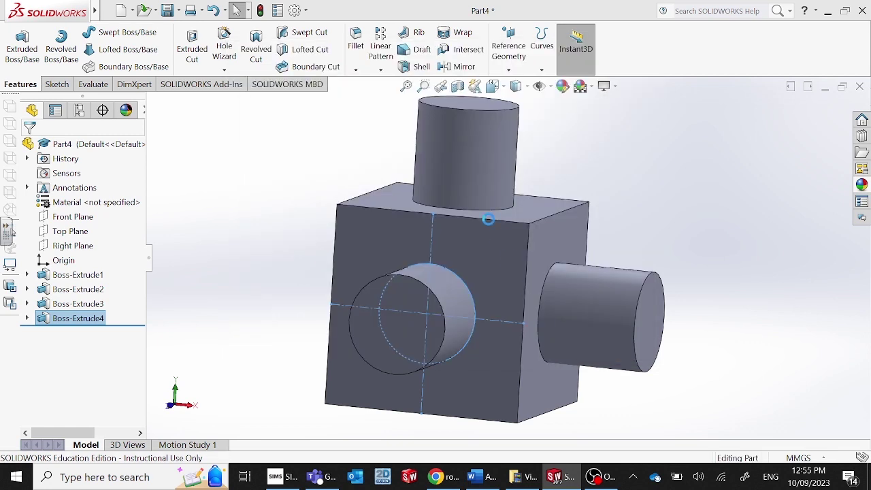
- Make an assembly from the part and place the Holey cube as its first component
{"action": "scroll", "coordinate": [311, 166], "scroll_direction": "up", "scroll_amount": 2}
{"action": "middle_click_drag", "start_coordinate": [311, 167], "coordinate": [325, 191]}
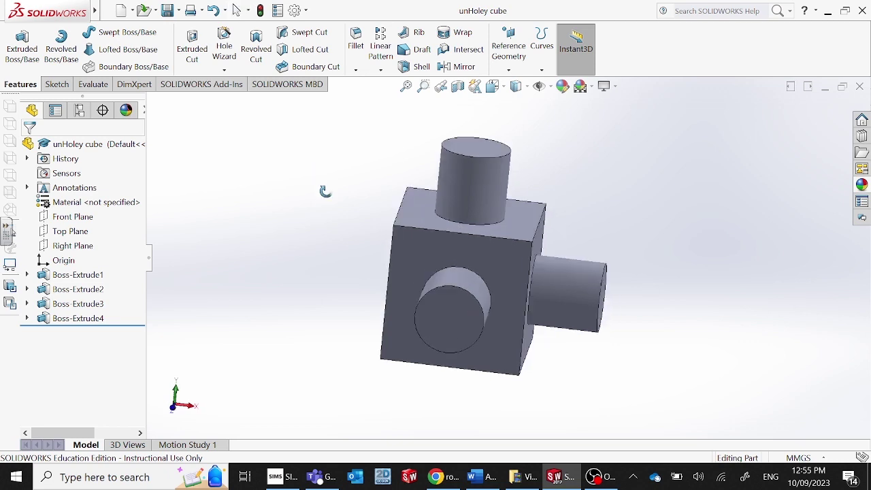
{"action": "mouse_move", "coordinate": [64, 4]}
{"action": "left_click", "coordinate": [108, 11]}
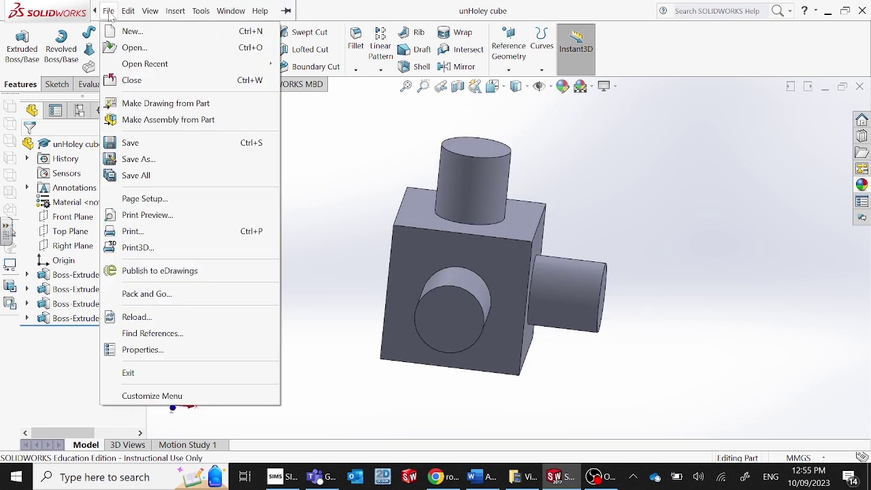
{"action": "left_click", "coordinate": [167, 120]}
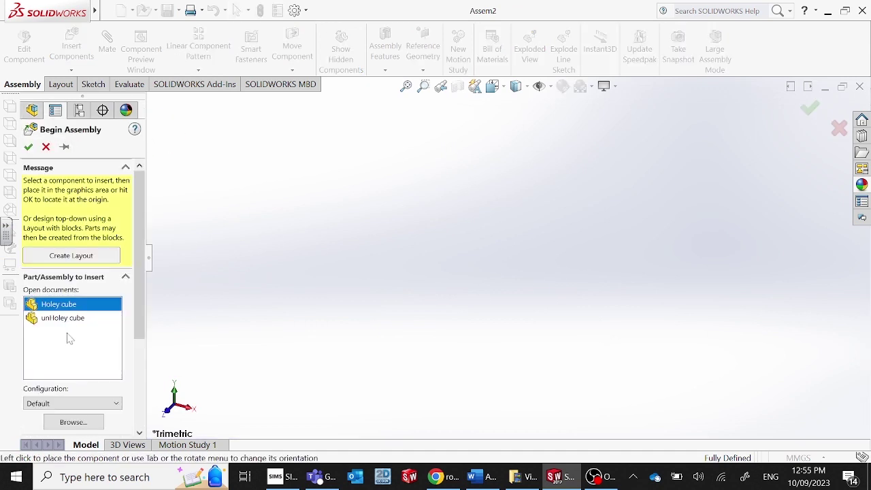
{"action": "left_click", "coordinate": [410, 272]}
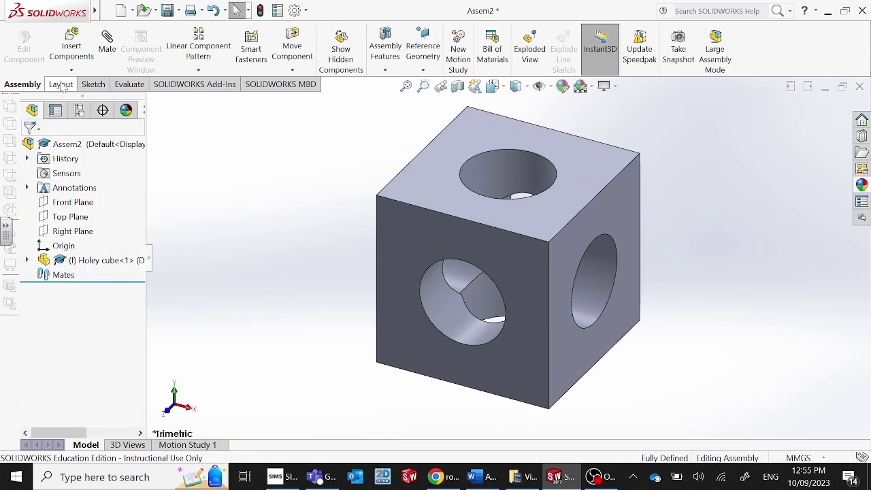
- Insert the unHoley cube part into the assembly and move it to a spot above the Holey cube
{"action": "left_click", "coordinate": [73, 71]}
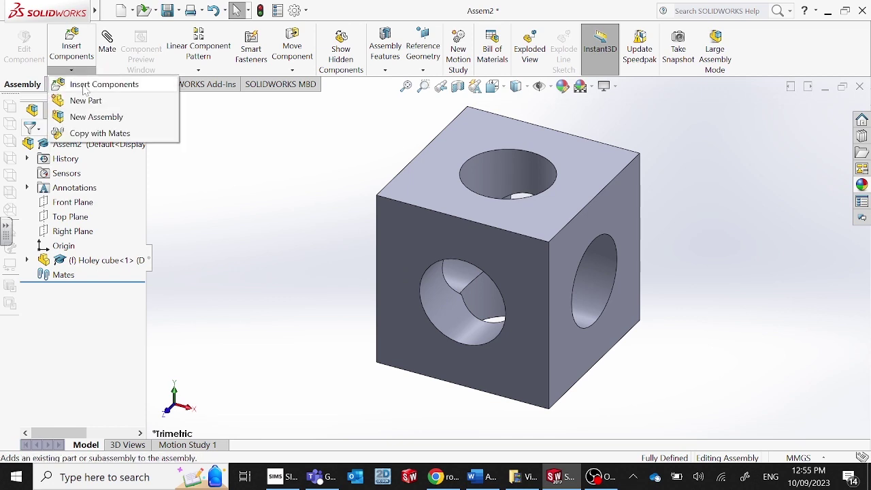
{"action": "left_click", "coordinate": [86, 85]}
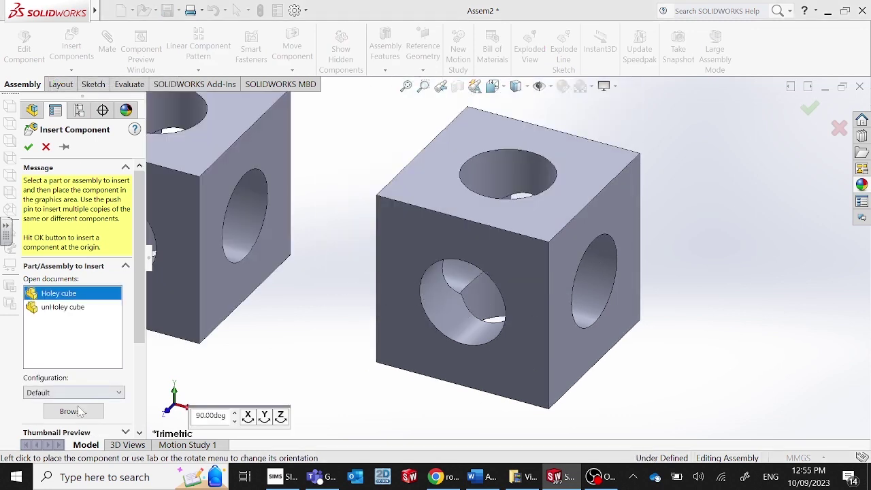
{"action": "double_click", "coordinate": [66, 310]}
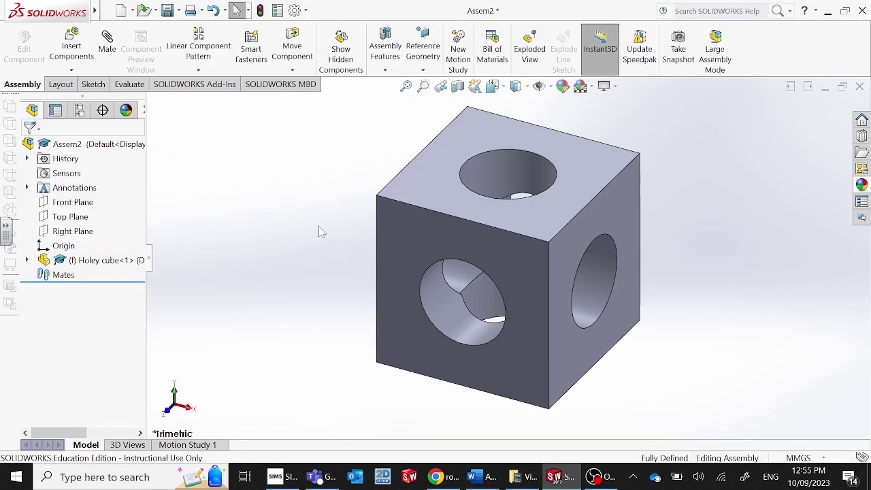
{"action": "left_click", "coordinate": [87, 60]}
{"action": "left_click", "coordinate": [68, 311]}
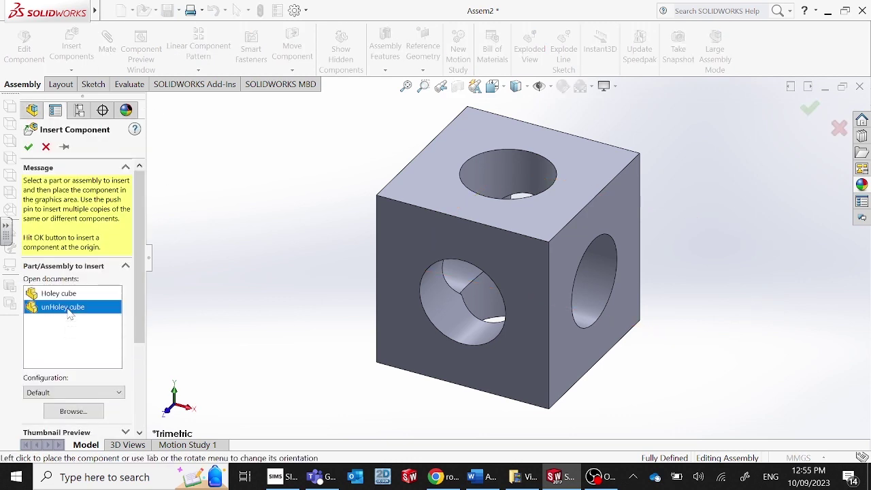
{"action": "left_click", "coordinate": [714, 192]}
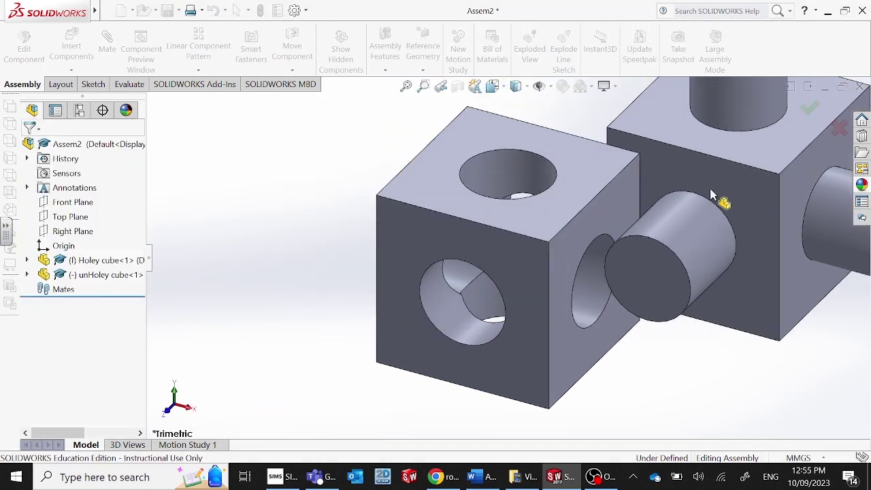
{"action": "scroll", "coordinate": [712, 193], "scroll_direction": "up", "scroll_amount": 5}
{"action": "left_click_drag", "start_coordinate": [614, 234], "coordinate": [493, 165]}
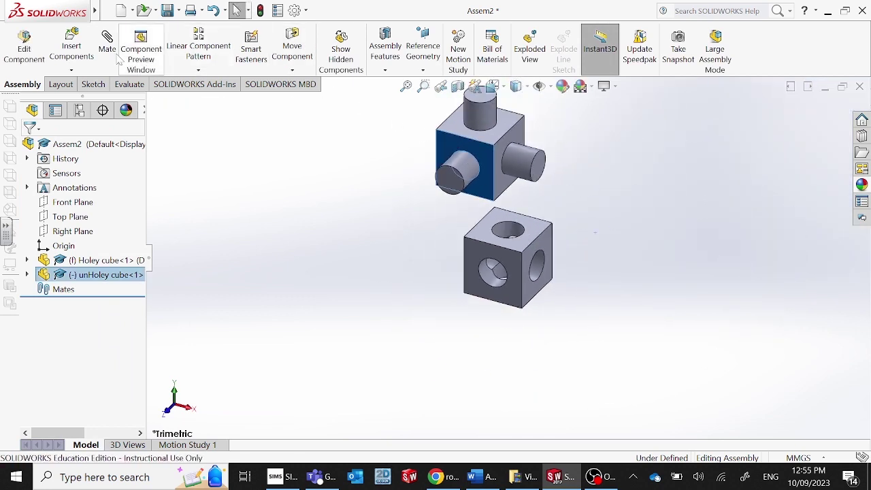
- Rotate the unHoley cube freely so that one of its cylinders points down towards the Holey cube
{"action": "left_click", "coordinate": [292, 71]}
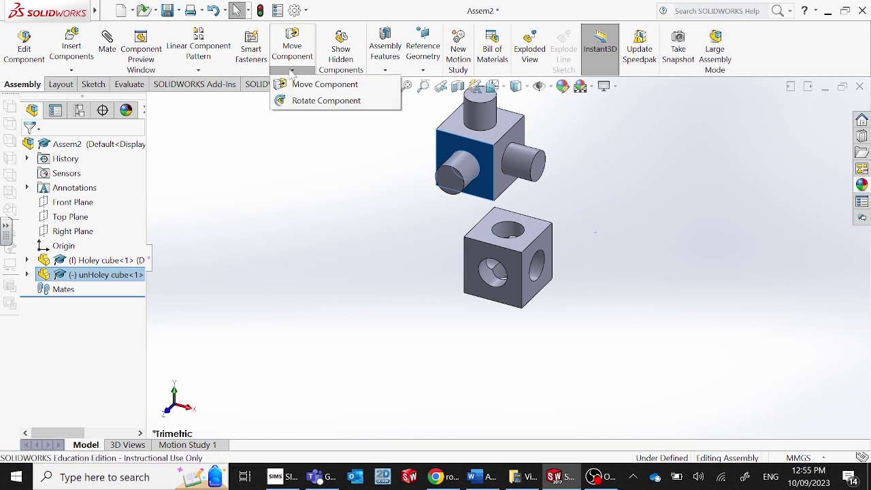
{"action": "left_click", "coordinate": [308, 102]}
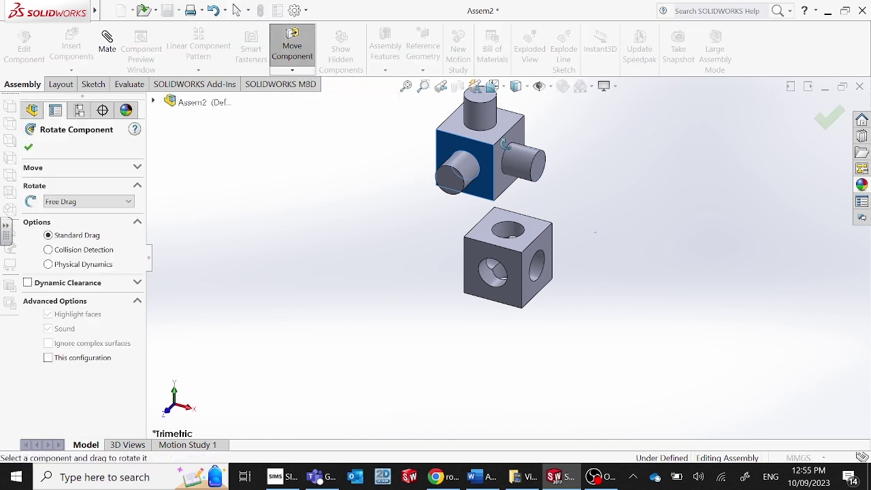
{"action": "left_click_drag", "start_coordinate": [482, 138], "coordinate": [452, 195]}
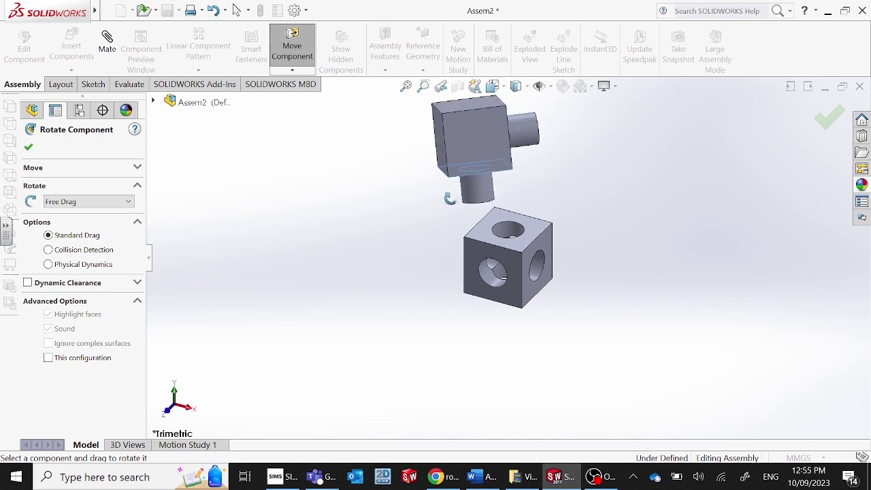
{"action": "left_click", "coordinate": [28, 148]}
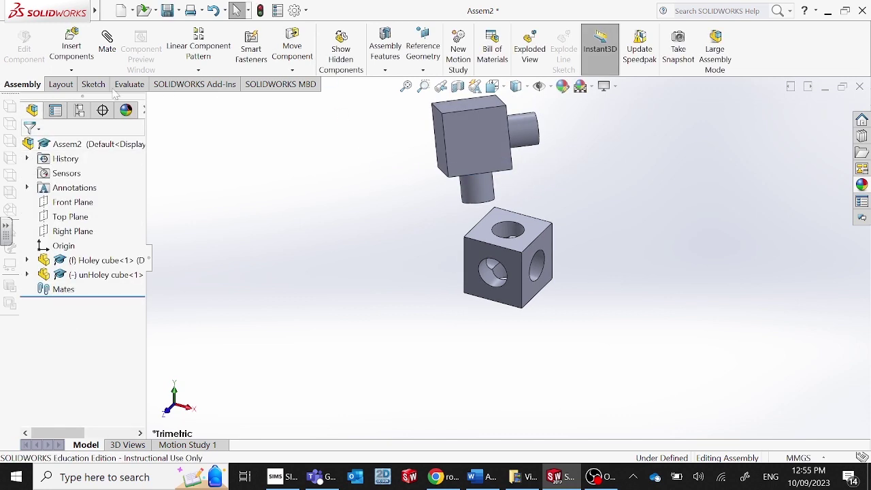
- Add a concentric mate between the unHoley cube's downward cylinder and the hole in the Holey cube's top face
{"action": "left_click", "coordinate": [114, 48]}
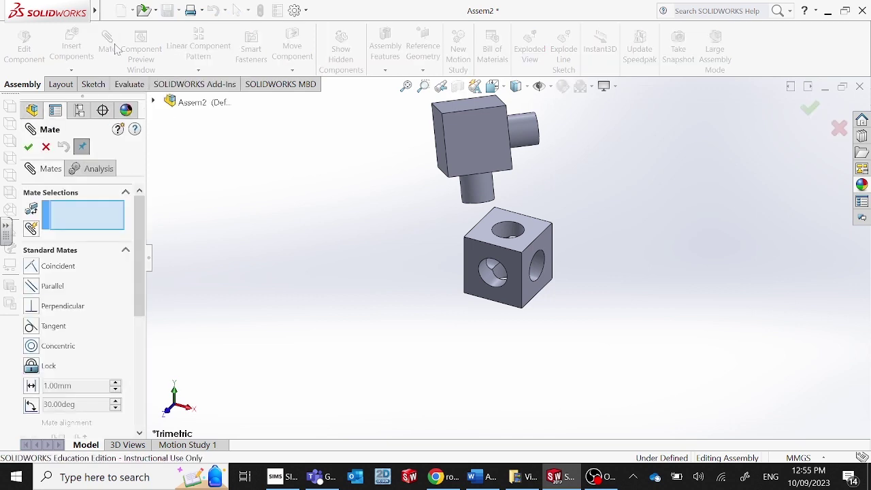
{"action": "middle_click_drag", "start_coordinate": [520, 211], "coordinate": [500, 144]}
{"action": "scroll", "coordinate": [461, 208], "scroll_direction": "down", "scroll_amount": 2}
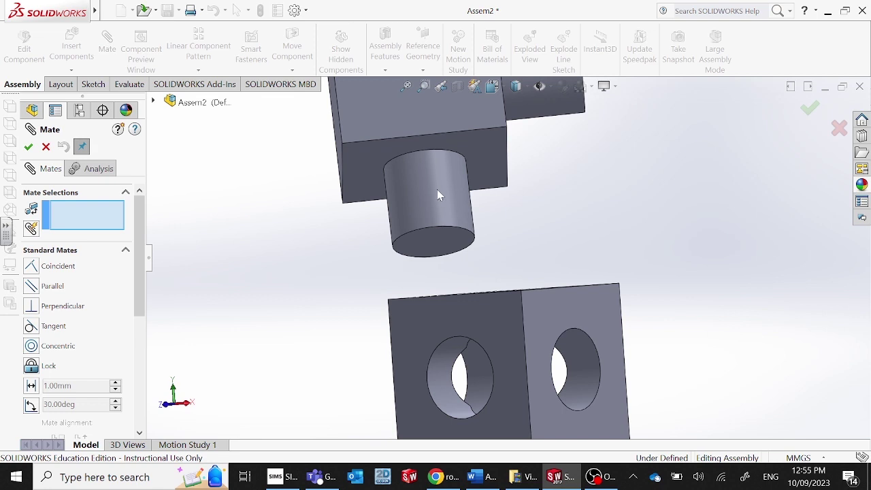
{"action": "left_click", "coordinate": [438, 194]}
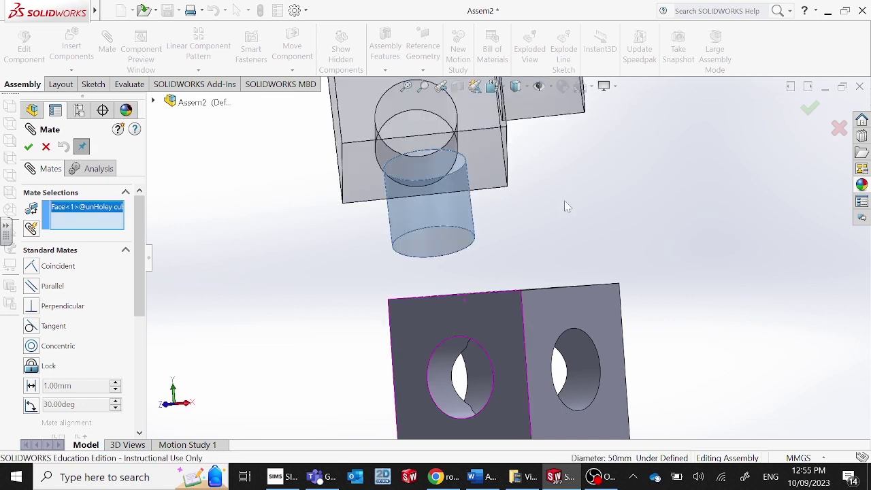
{"action": "middle_click_drag", "start_coordinate": [565, 202], "coordinate": [517, 253]}
{"action": "left_click", "coordinate": [515, 250]}
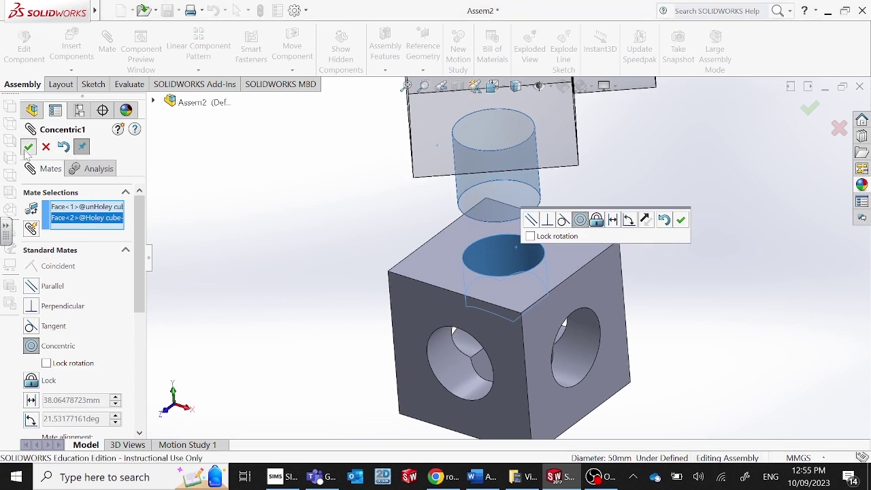
{"action": "key", "text": "Return"}
- Mate the unHoley cube's plain side face coincident with the Holey cube's front face and slide the upper cube closer to the hole
{"action": "left_click", "coordinate": [435, 119]}
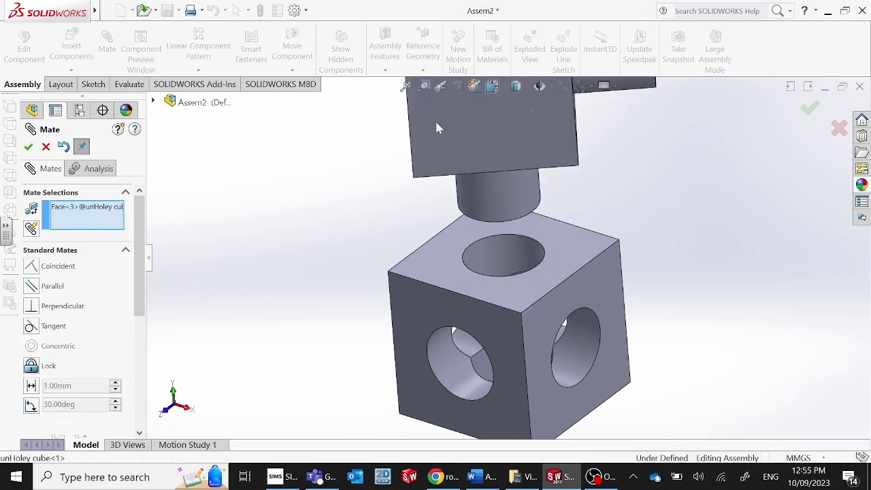
{"action": "left_click", "coordinate": [401, 297]}
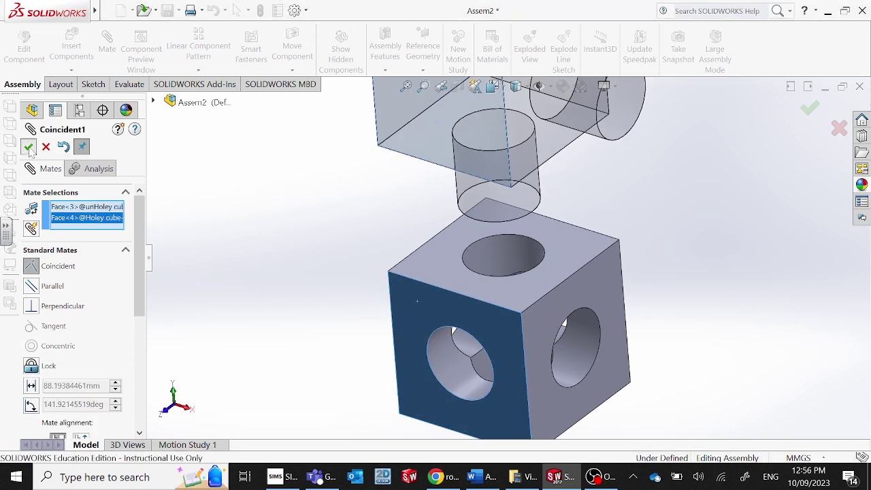
{"action": "key", "text": "Return"}
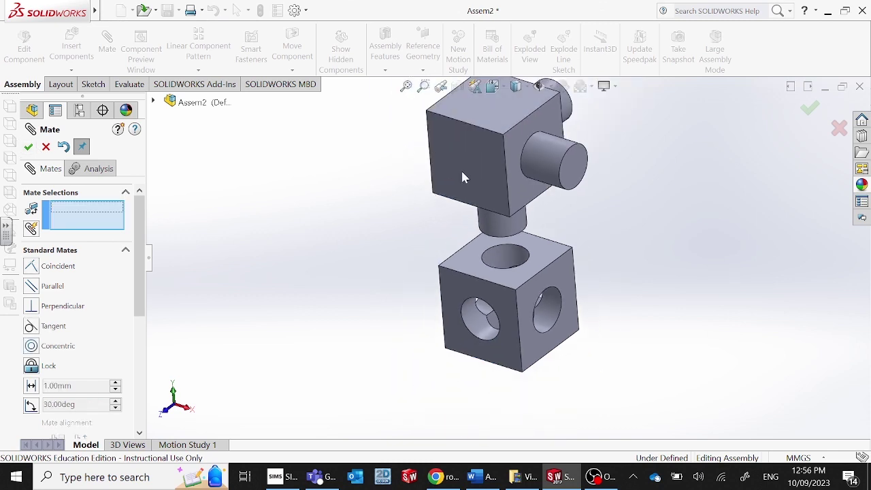
{"action": "left_click_drag", "start_coordinate": [462, 176], "coordinate": [465, 194]}
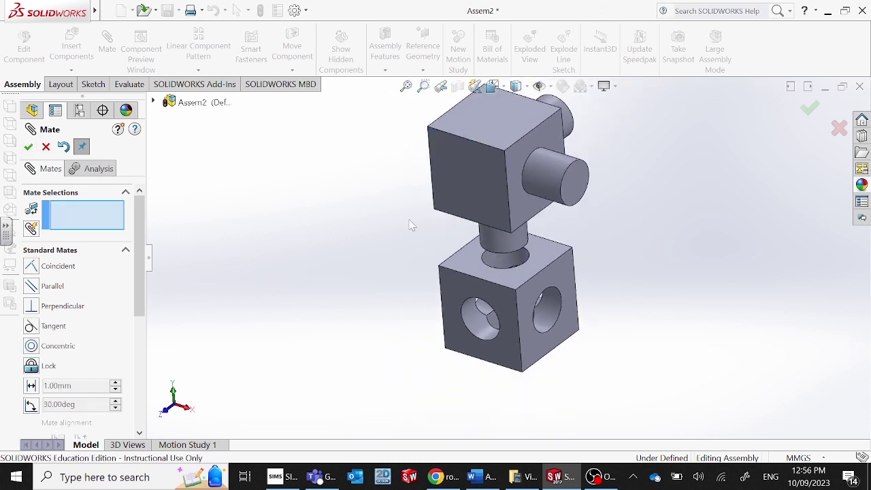
- Mate the underside of the unHoley cube coincident with the Holey cube's top face and finish mating
{"action": "middle_click_drag", "start_coordinate": [410, 226], "coordinate": [420, 145]}
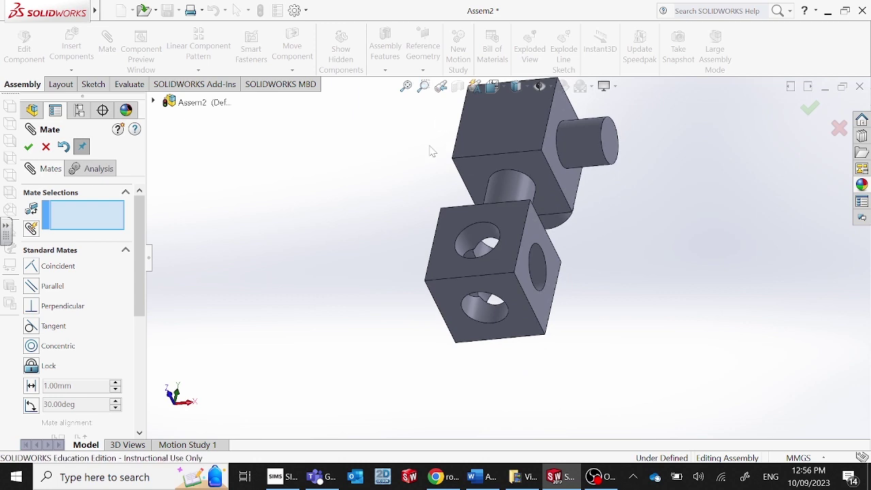
{"action": "left_click", "coordinate": [484, 171]}
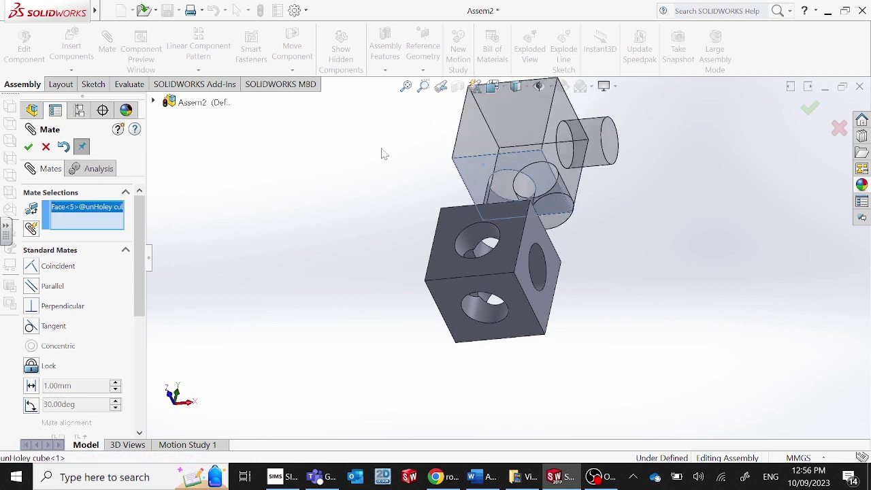
{"action": "middle_click_drag", "start_coordinate": [485, 170], "coordinate": [447, 286]}
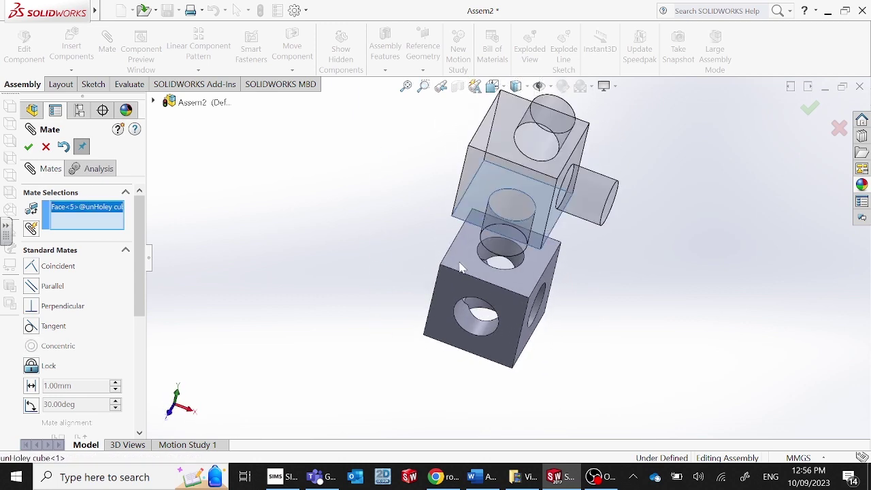
{"action": "left_click", "coordinate": [454, 266]}
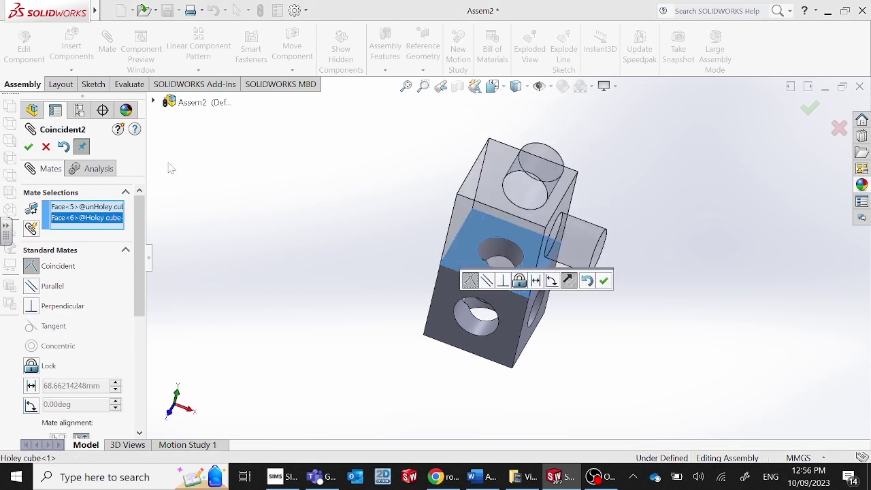
{"action": "key", "text": "Return"}
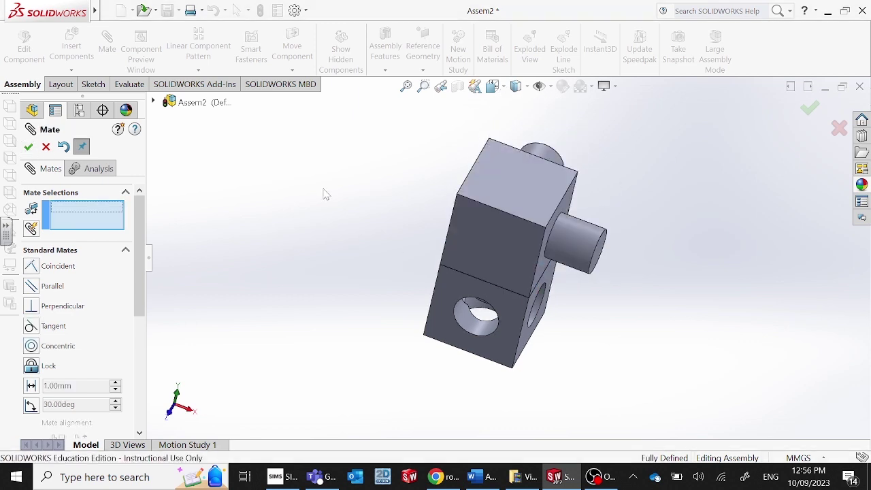
{"action": "scroll", "coordinate": [436, 196], "scroll_direction": "up", "scroll_amount": 2}
{"action": "left_click", "coordinate": [810, 111]}
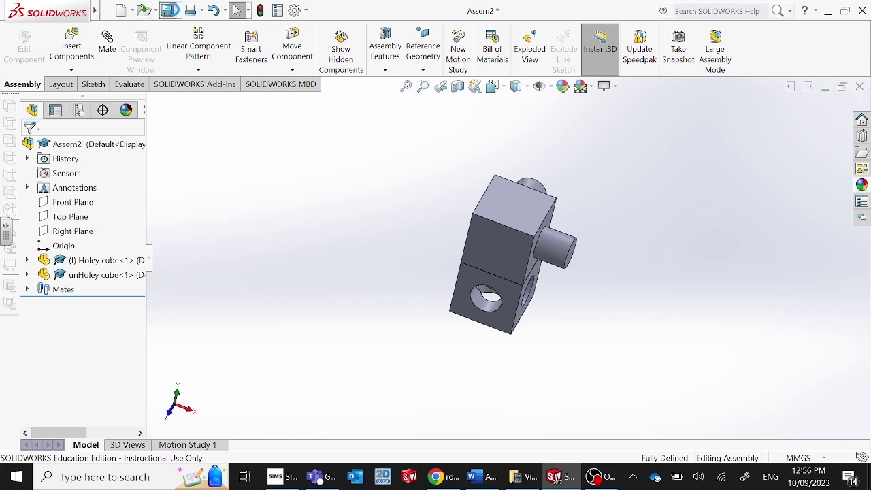
- Save the assembly as Assem2 in the Holey cube folder
{"action": "left_click", "coordinate": [166, 9]}
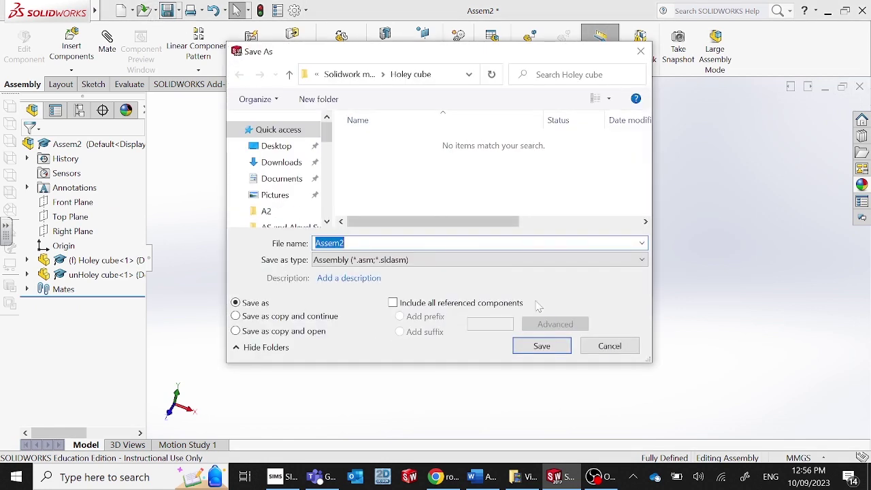
{"action": "left_click", "coordinate": [553, 344]}
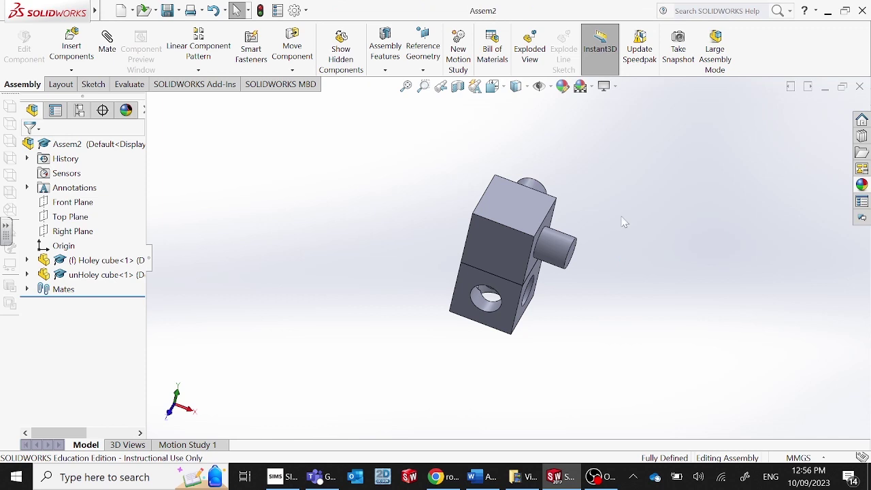
- Apply a yellow medium gloss plastic appearance to the whole unHoley cube, including its cylinders
{"action": "left_click", "coordinate": [862, 185]}
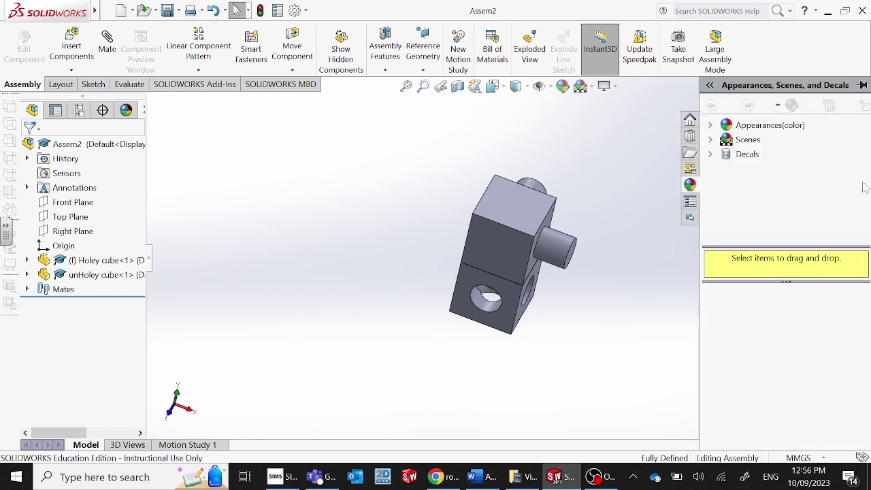
{"action": "left_click", "coordinate": [711, 126]}
{"action": "left_click", "coordinate": [752, 155]}
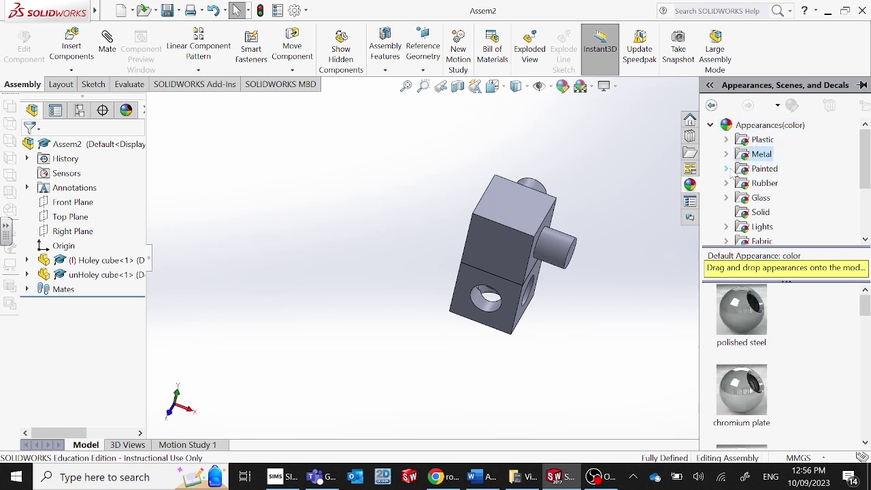
{"action": "left_click", "coordinate": [726, 168]}
{"action": "left_click", "coordinate": [765, 184]}
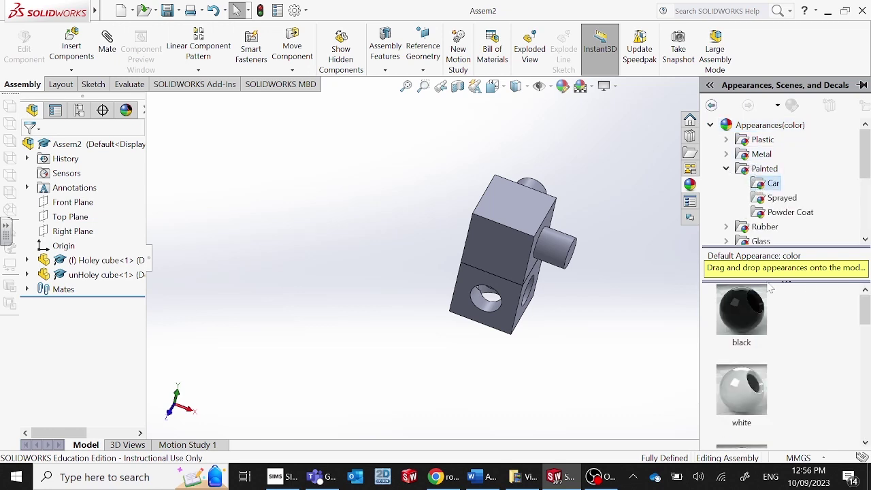
{"action": "left_click", "coordinate": [725, 140]}
{"action": "left_click", "coordinate": [793, 154]}
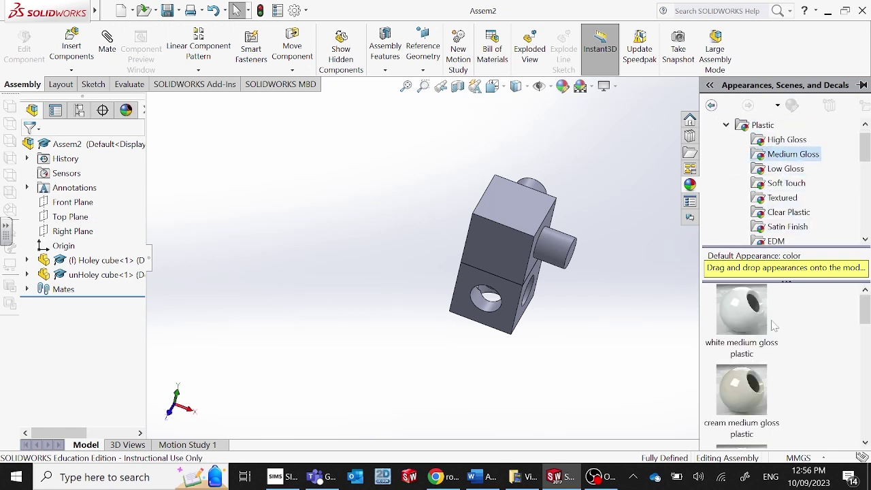
{"action": "scroll", "coordinate": [774, 326], "scroll_direction": "down", "scroll_amount": 5}
{"action": "left_click_drag", "start_coordinate": [758, 398], "coordinate": [539, 204]}
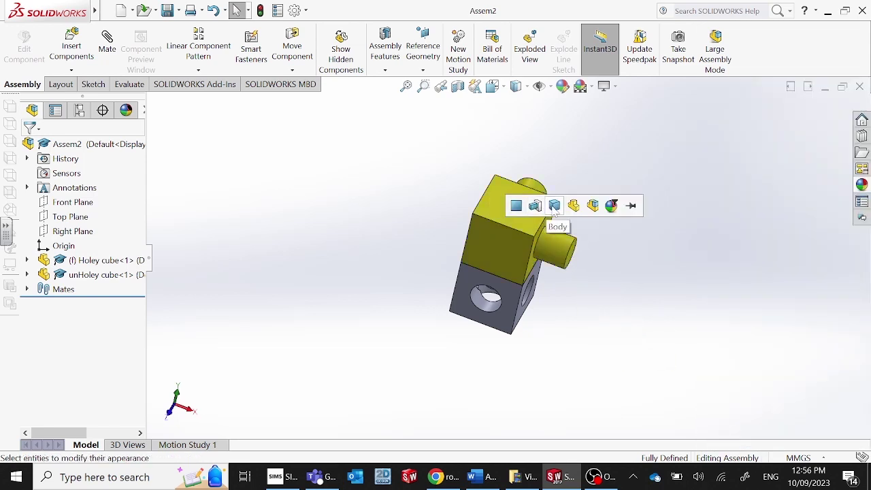
{"action": "left_click", "coordinate": [543, 211]}
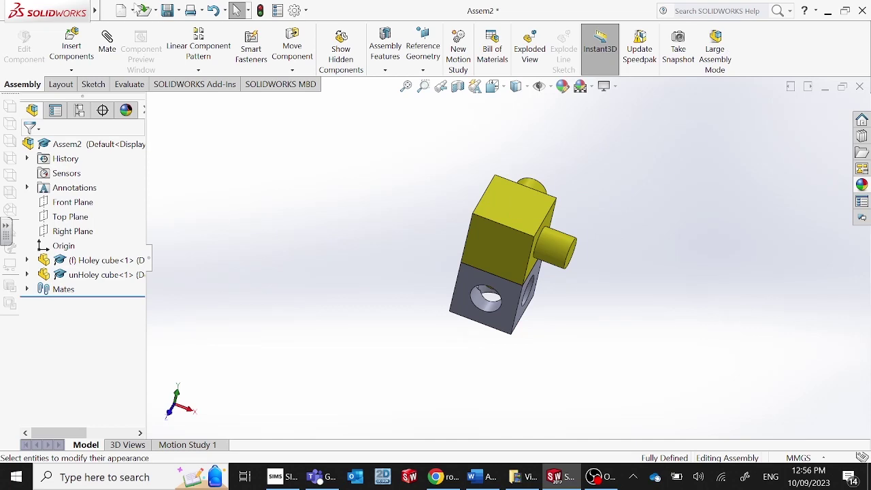
- Save the assembly together with the modified unHoley cube part
{"action": "left_click", "coordinate": [175, 10]}
{"action": "left_click", "coordinate": [191, 27]}
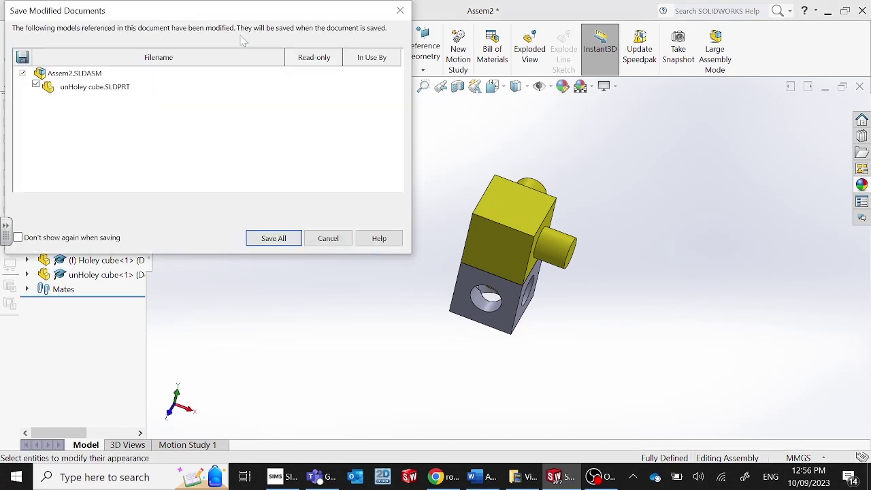
{"action": "left_click", "coordinate": [273, 238]}
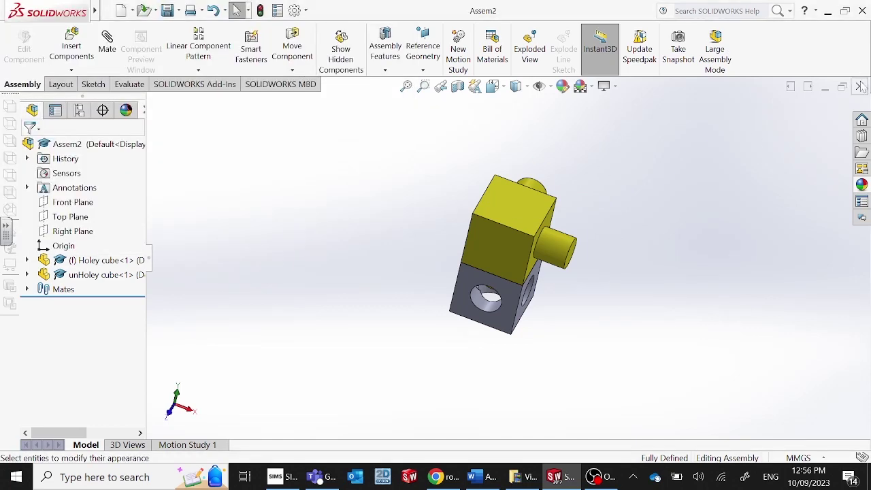